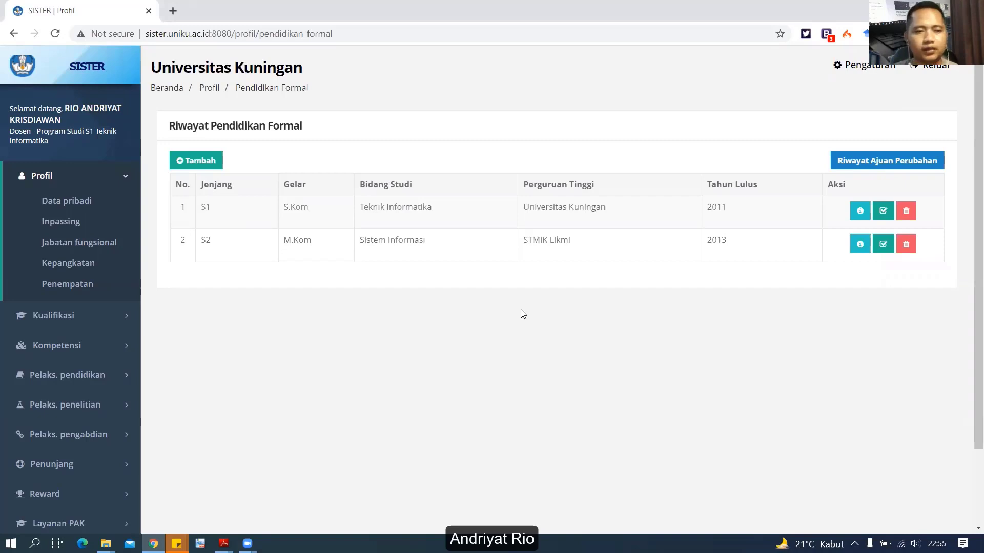
Step: Open the formal education history in the Kualifikasi section
{"action": "left_click", "coordinate": [70, 177]}
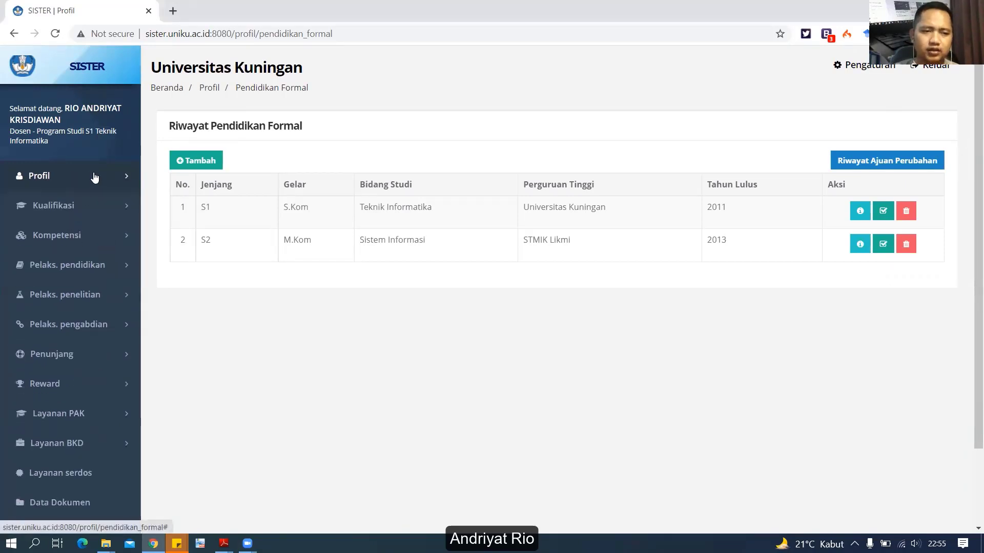
{"action": "left_click", "coordinate": [70, 206]}
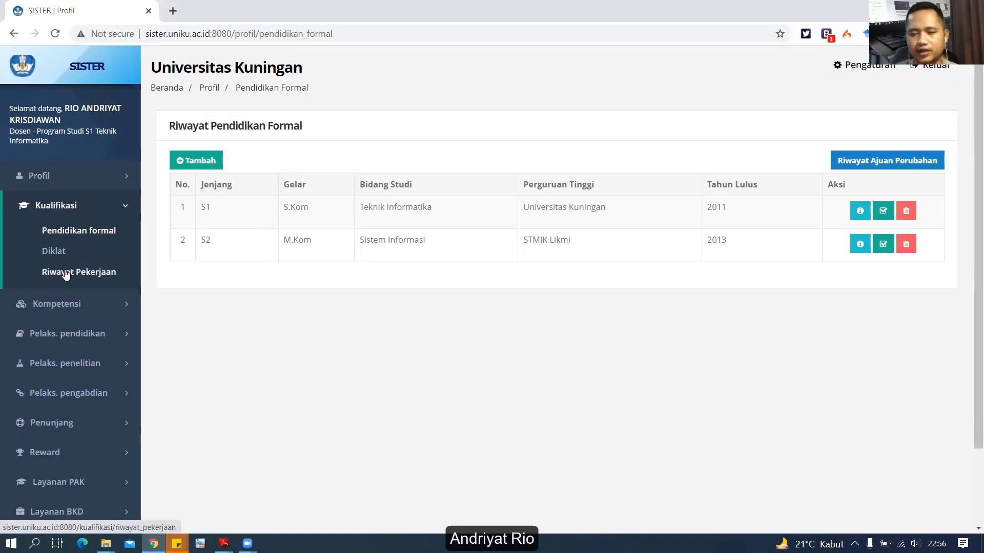
{"action": "left_click", "coordinate": [64, 235]}
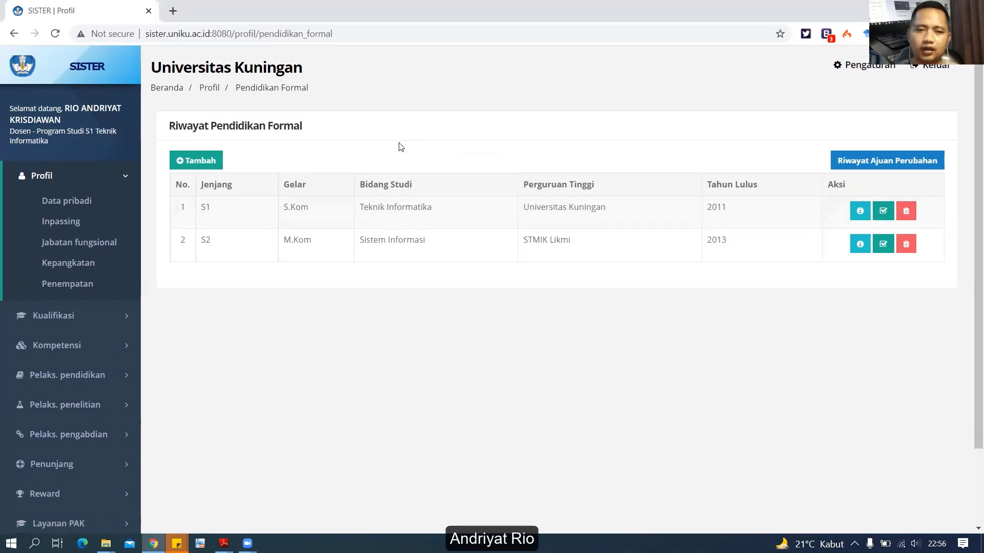
Step: Open the form for adding a formal education record and review its fields down to the document upload section
{"action": "left_click", "coordinate": [204, 161]}
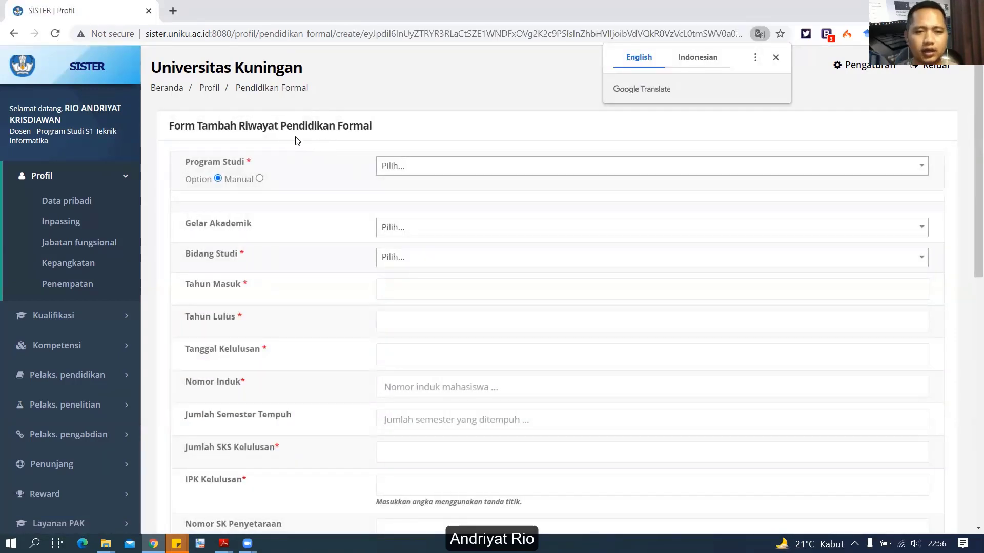
{"action": "left_click_drag", "start_coordinate": [168, 127], "coordinate": [217, 127]}
{"action": "left_click_drag", "start_coordinate": [325, 128], "coordinate": [419, 127]}
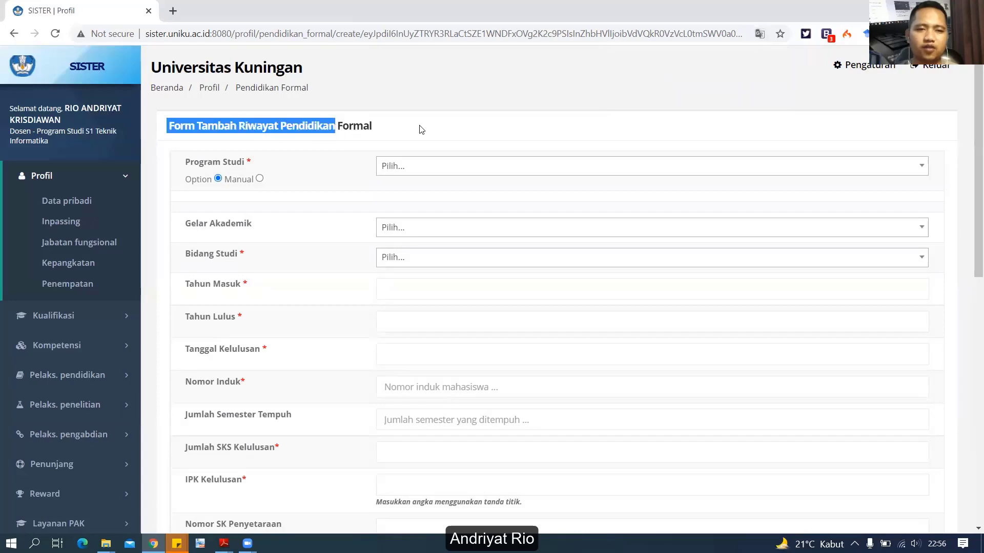
{"action": "left_click", "coordinate": [424, 128]}
{"action": "scroll", "coordinate": [411, 165], "scroll_direction": "down", "scroll_amount": 10}
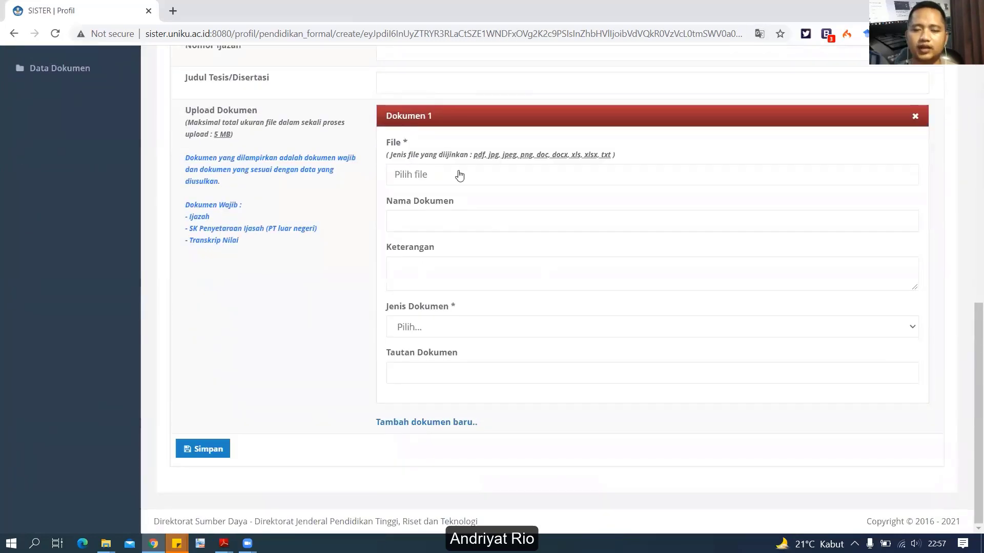
{"action": "scroll", "coordinate": [308, 251], "scroll_direction": "up", "scroll_amount": 10}
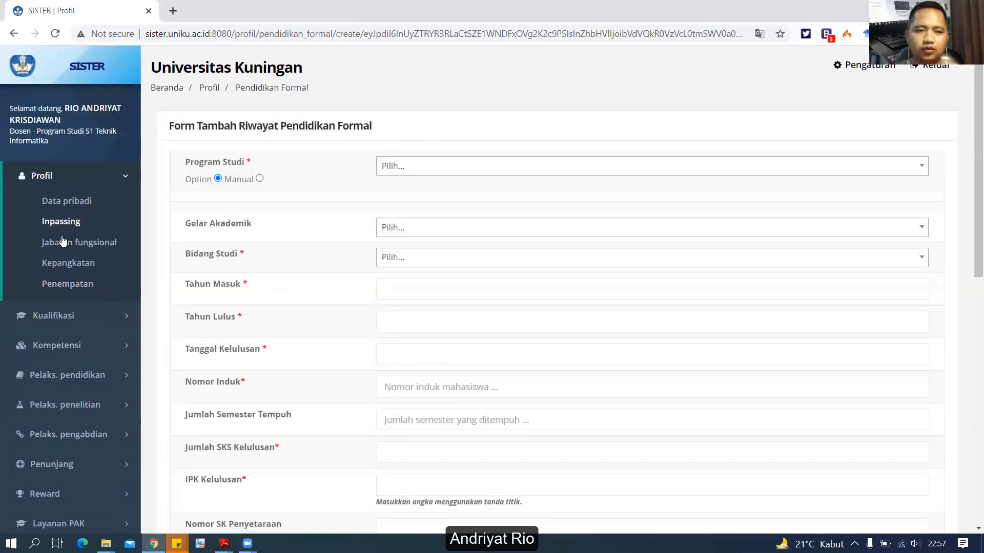
Step: View the change-request history of the formal education data and return to the formal education list
{"action": "left_click", "coordinate": [61, 315]}
{"action": "left_click", "coordinate": [76, 233]}
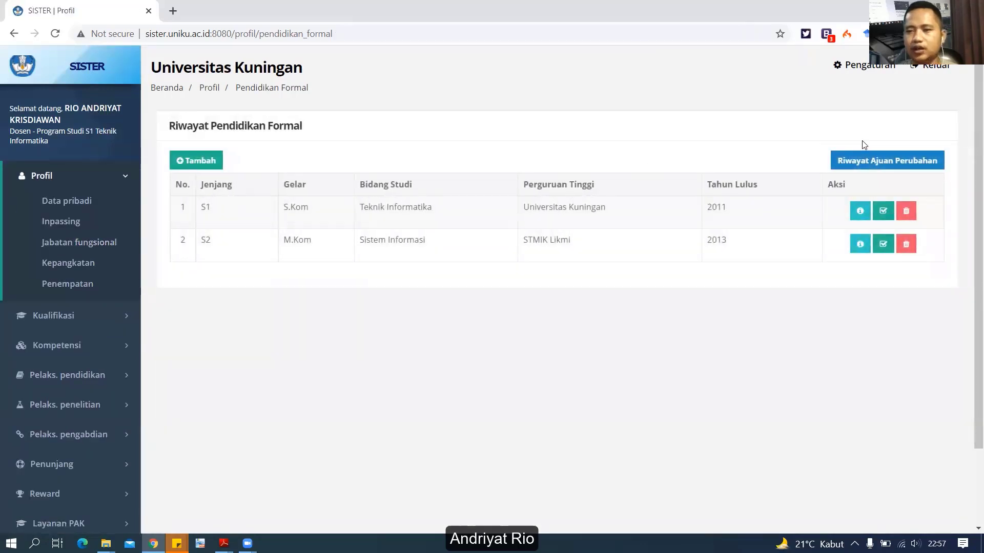
{"action": "left_click", "coordinate": [881, 162]}
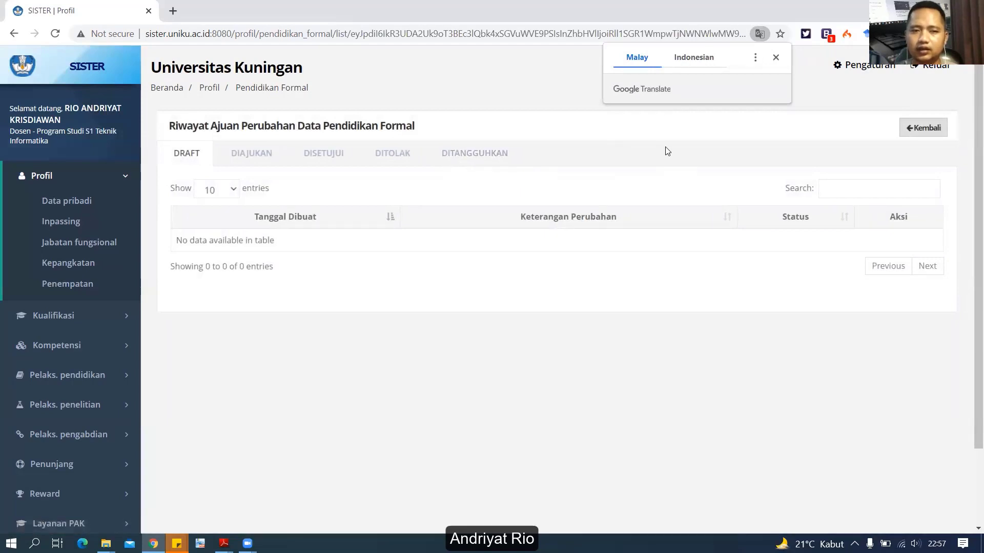
{"action": "left_click", "coordinate": [920, 134]}
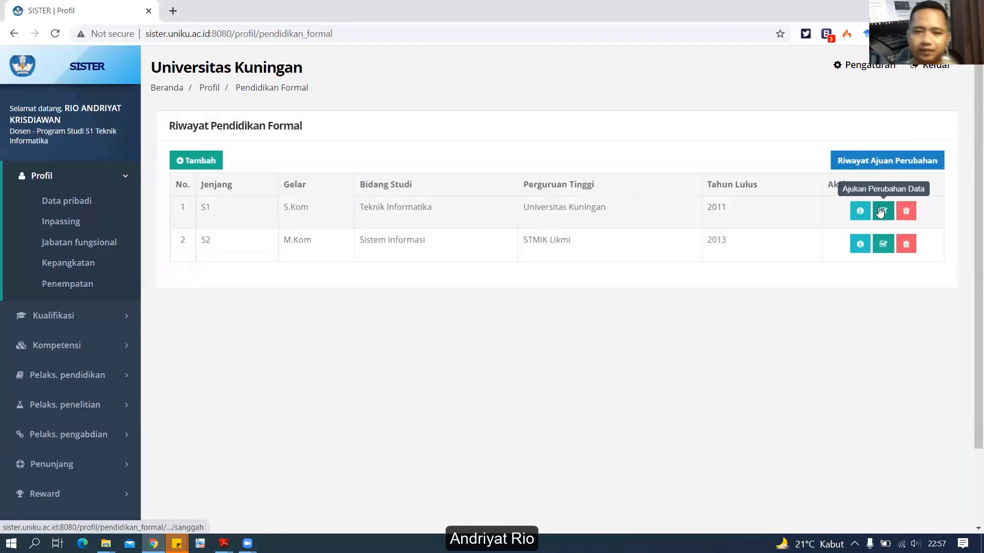
Step: Open the Diklat list under Kualifikasi and show which types of training can be added
{"action": "left_click", "coordinate": [97, 323]}
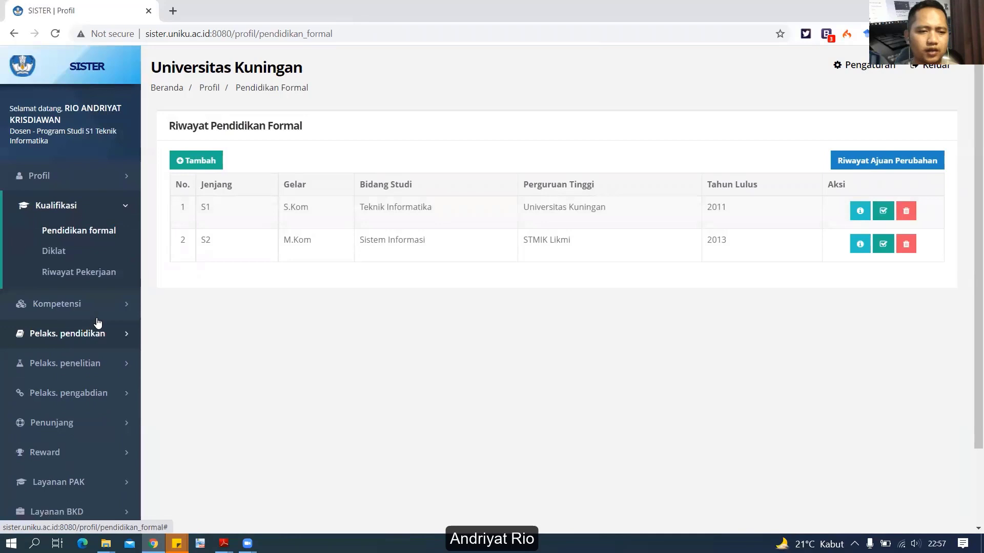
{"action": "left_click", "coordinate": [50, 252]}
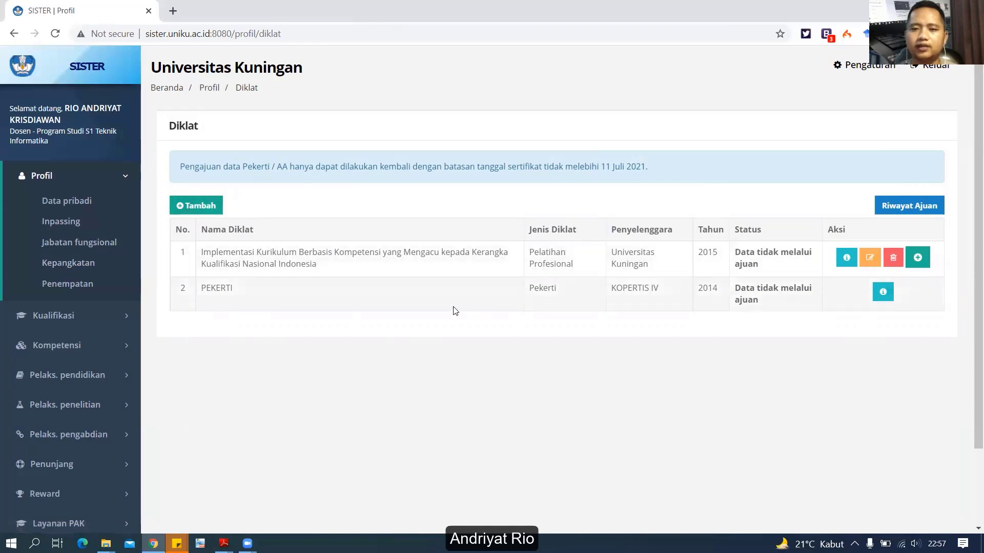
{"action": "left_click", "coordinate": [199, 210]}
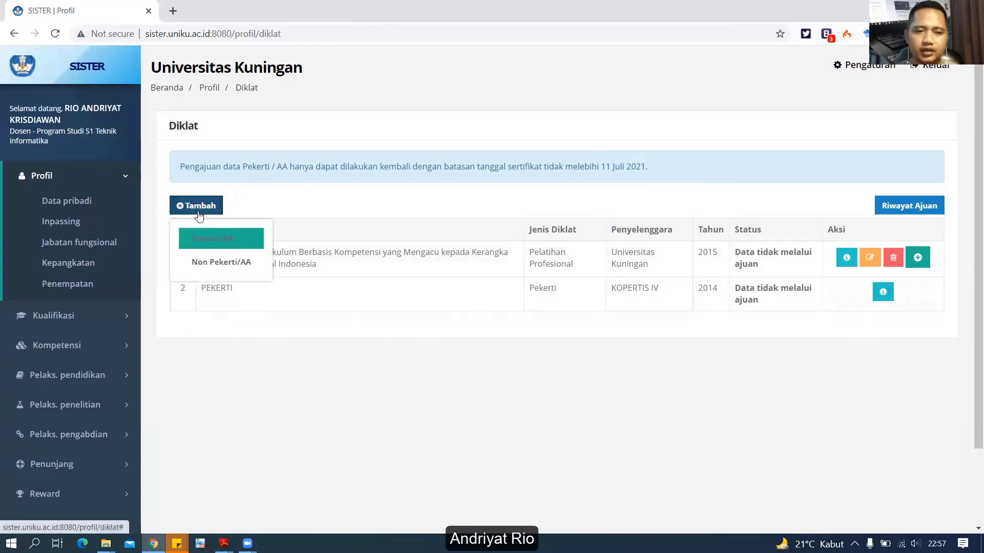
{"action": "left_click", "coordinate": [306, 203]}
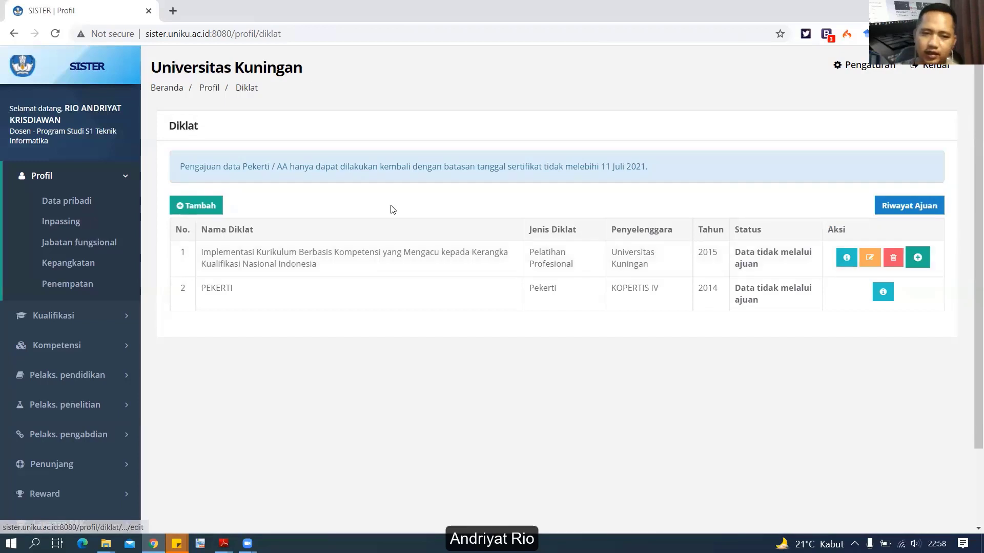
Step: Open the form for adding a Diklat and look through the Jenis Diklat options without choosing one
{"action": "left_click", "coordinate": [200, 210]}
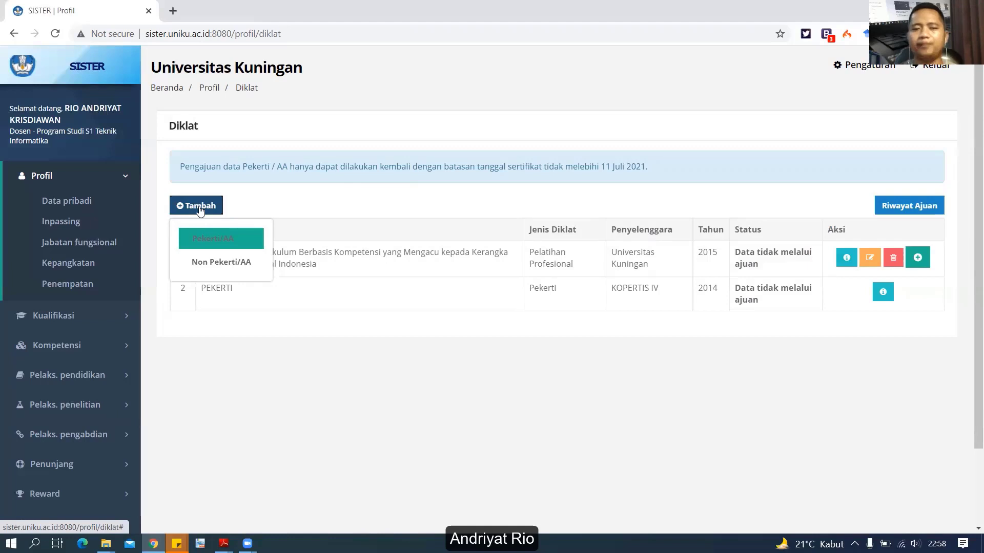
{"action": "left_click", "coordinate": [210, 233]}
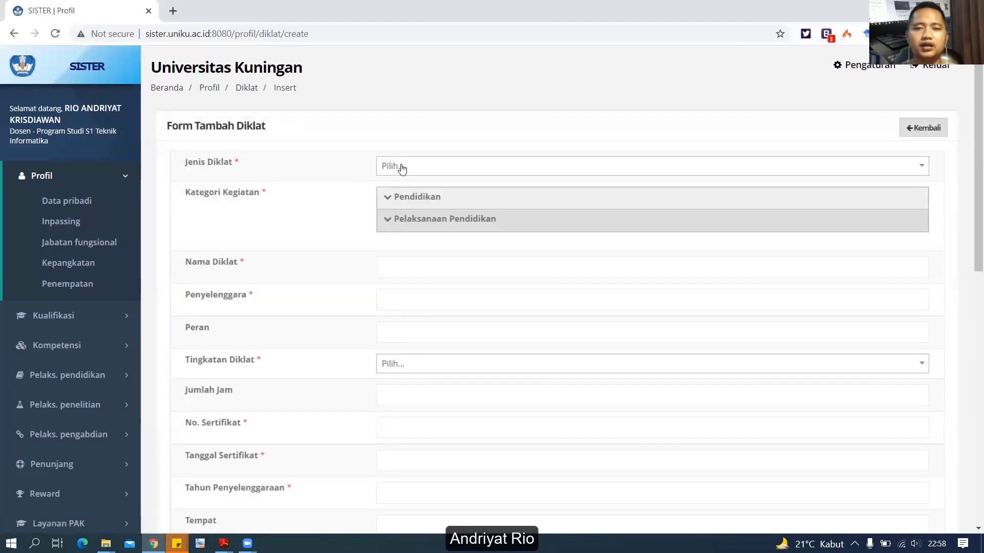
{"action": "left_click", "coordinate": [401, 167]}
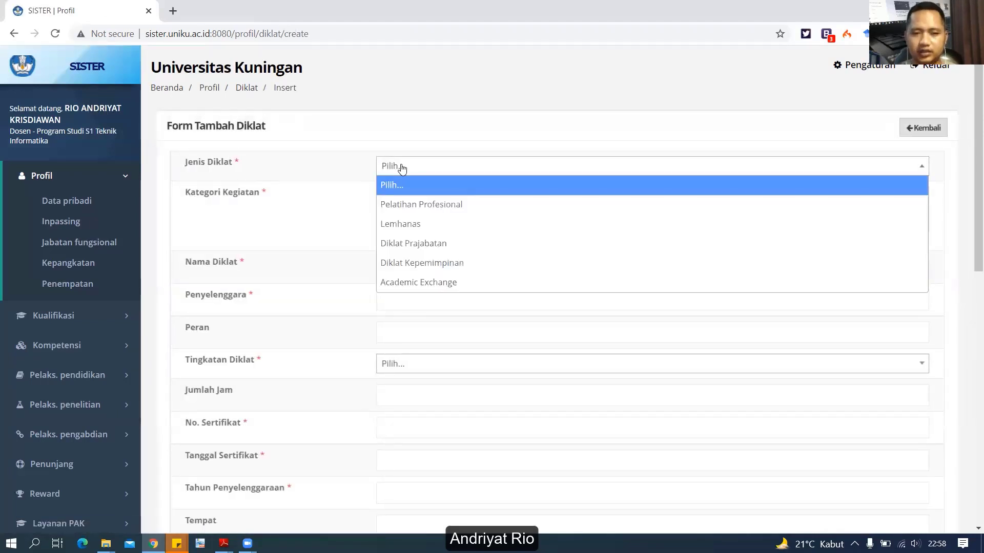
{"action": "left_click", "coordinate": [324, 188]}
Step: Expand the Pendidikan and Pelaksanaan Pendidikan activity categories, including the self-development subcategory, and review the remaining Diklat form fields
{"action": "left_click", "coordinate": [388, 198]}
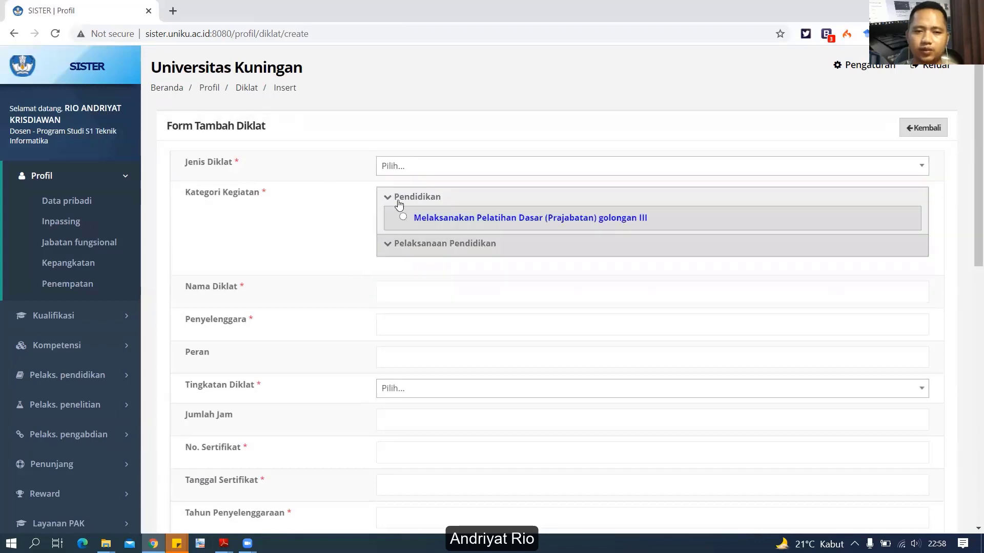
{"action": "left_click", "coordinate": [388, 244]}
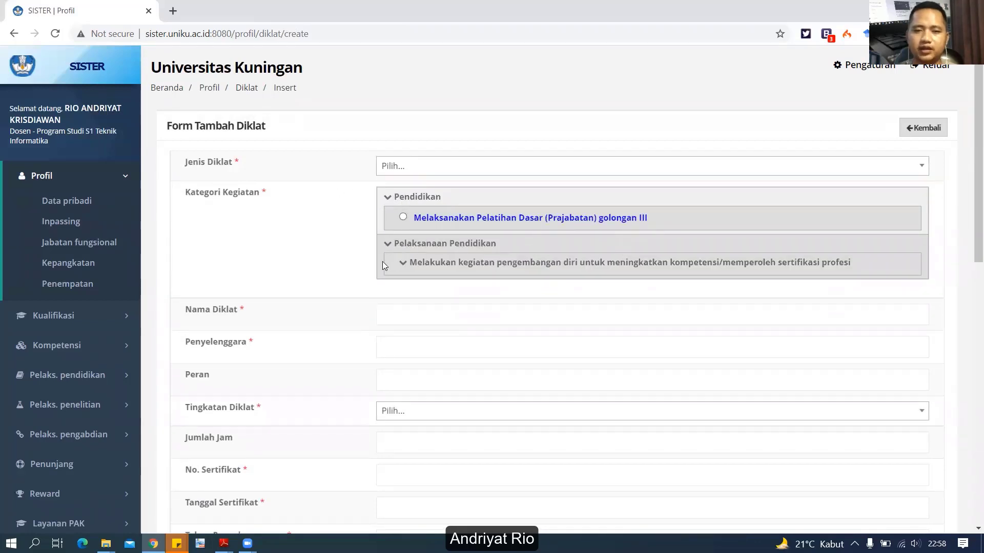
{"action": "left_click", "coordinate": [403, 263]}
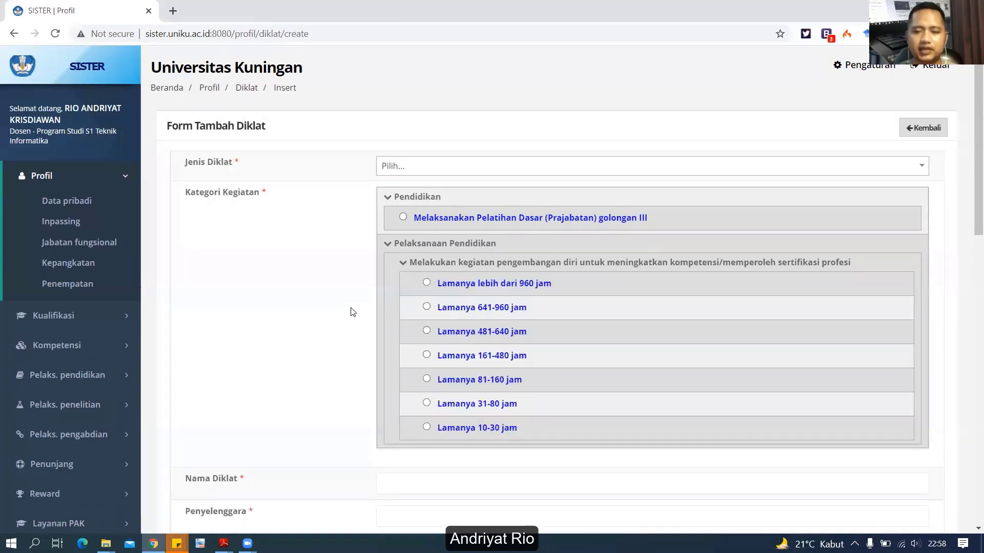
{"action": "scroll", "coordinate": [352, 311], "scroll_direction": "down", "scroll_amount": 3}
{"action": "scroll", "coordinate": [352, 311], "scroll_direction": "down", "scroll_amount": 10}
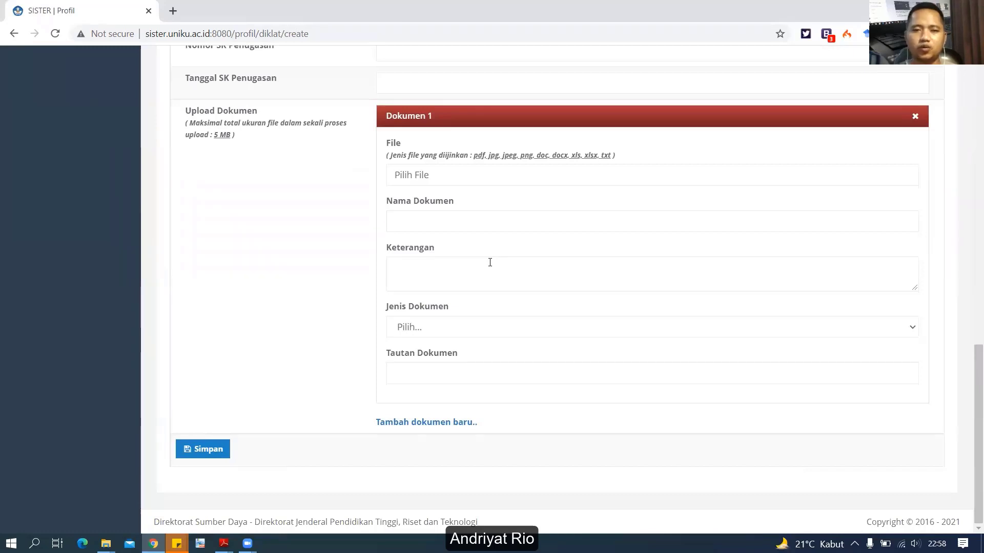
{"action": "scroll", "coordinate": [490, 263], "scroll_direction": "up", "scroll_amount": 15}
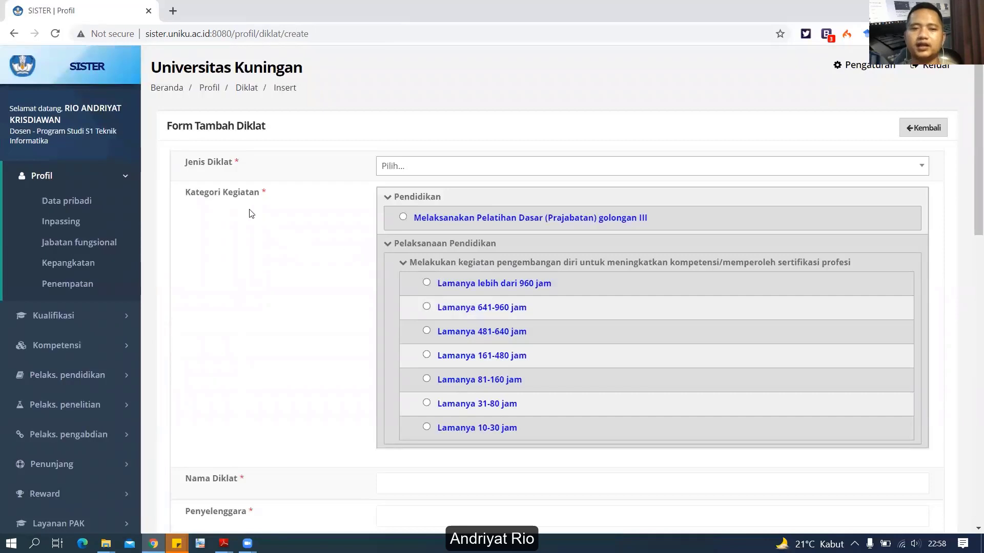
Step: Return to the Diklat list and open its submission history
{"action": "left_click", "coordinate": [248, 89]}
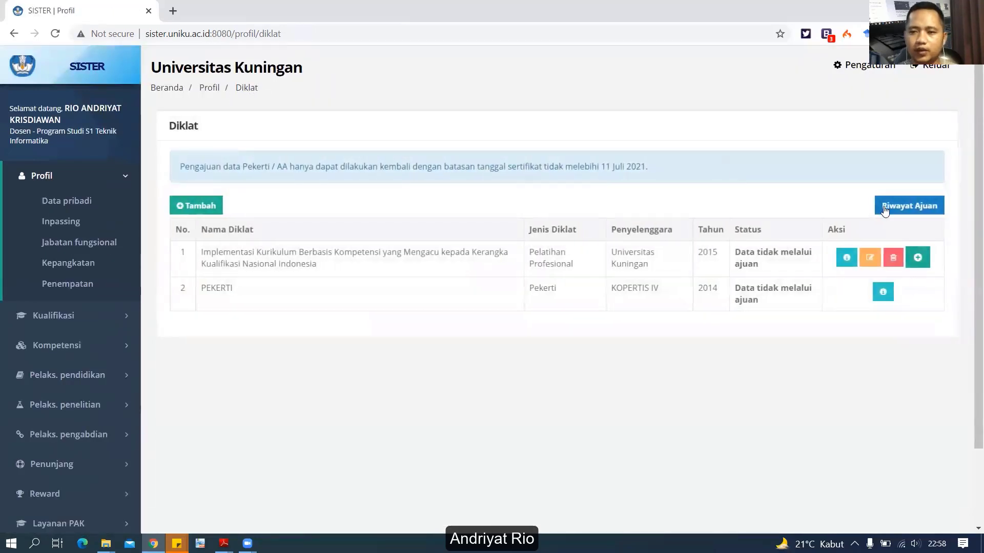
{"action": "left_click", "coordinate": [884, 208]}
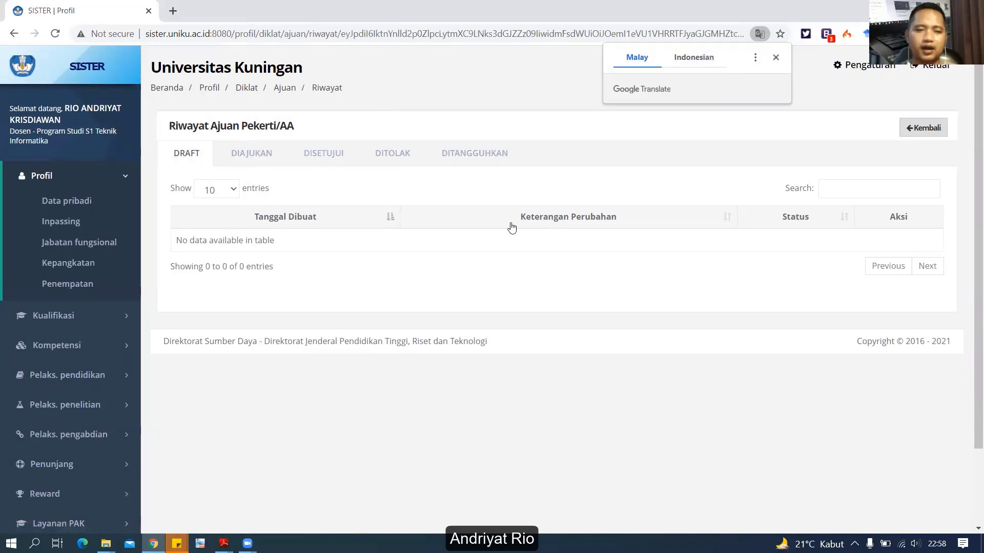
Step: Open Riwayat Pekerjaan under Kualifikasi and read the note explaining what the work history data is used for
{"action": "left_click", "coordinate": [52, 315]}
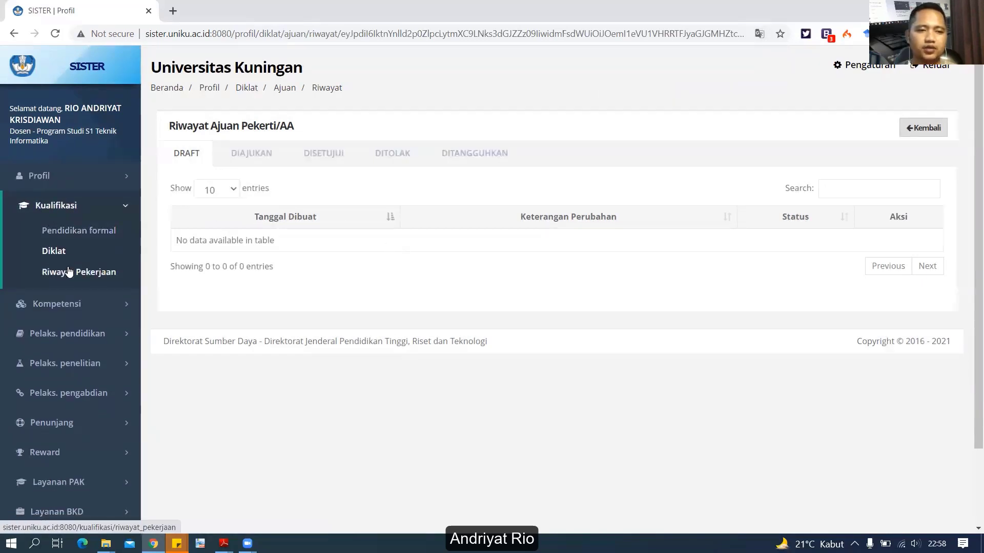
{"action": "left_click", "coordinate": [76, 277]}
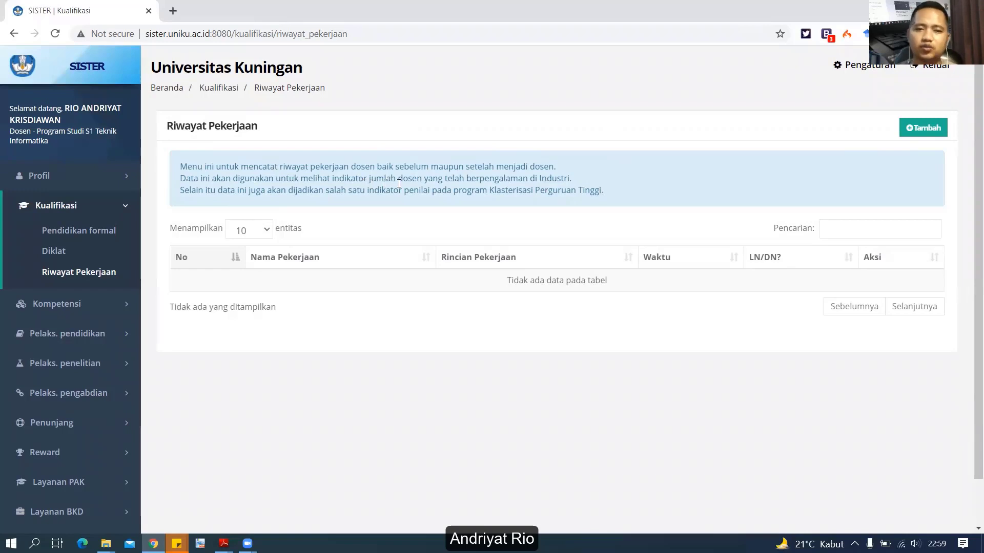
{"action": "left_click_drag", "start_coordinate": [398, 183], "coordinate": [552, 186]}
{"action": "left_click", "coordinate": [620, 172]}
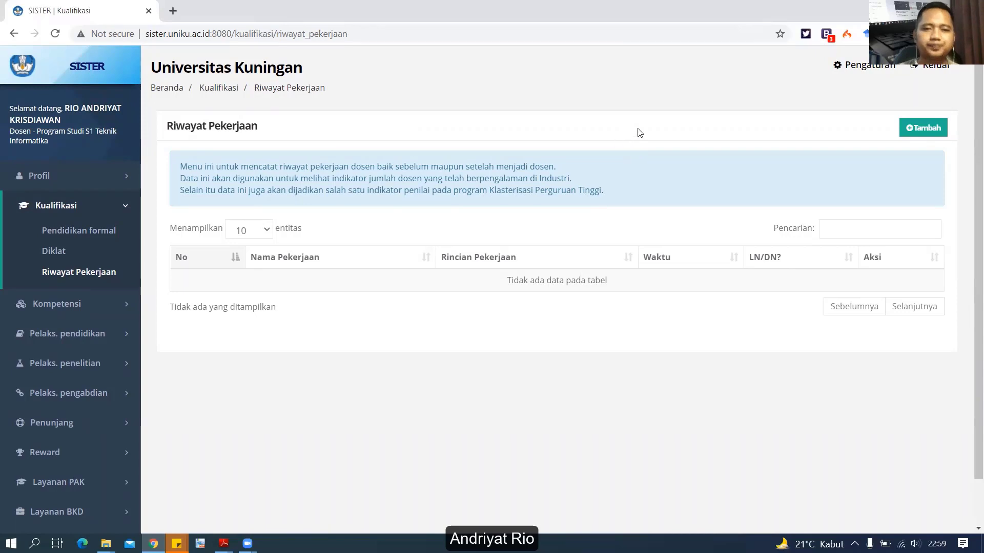
Step: Start a new work history record, look through the Bidang Usaha options and set Jenis Pekerjaan to Magang
{"action": "left_click", "coordinate": [917, 130]}
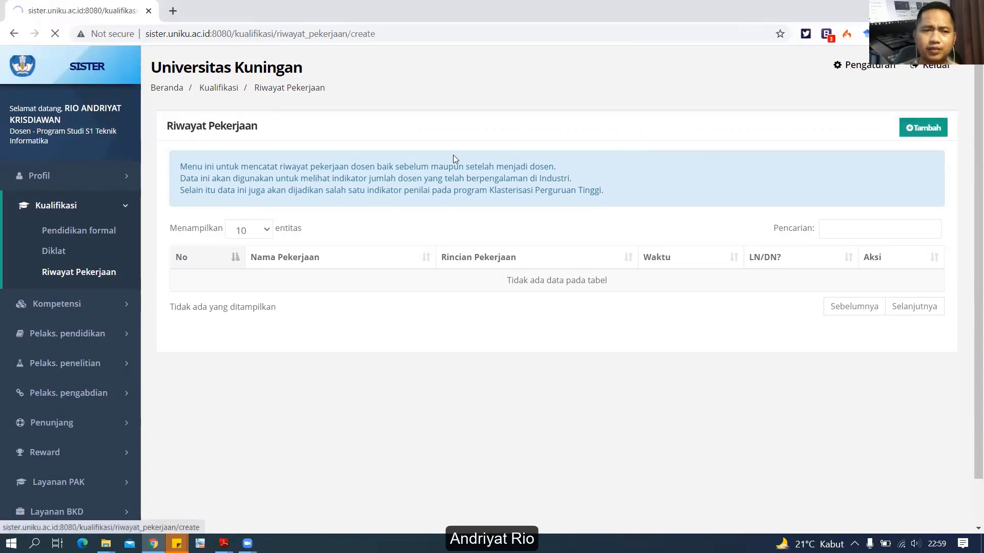
{"action": "left_click", "coordinate": [445, 163]}
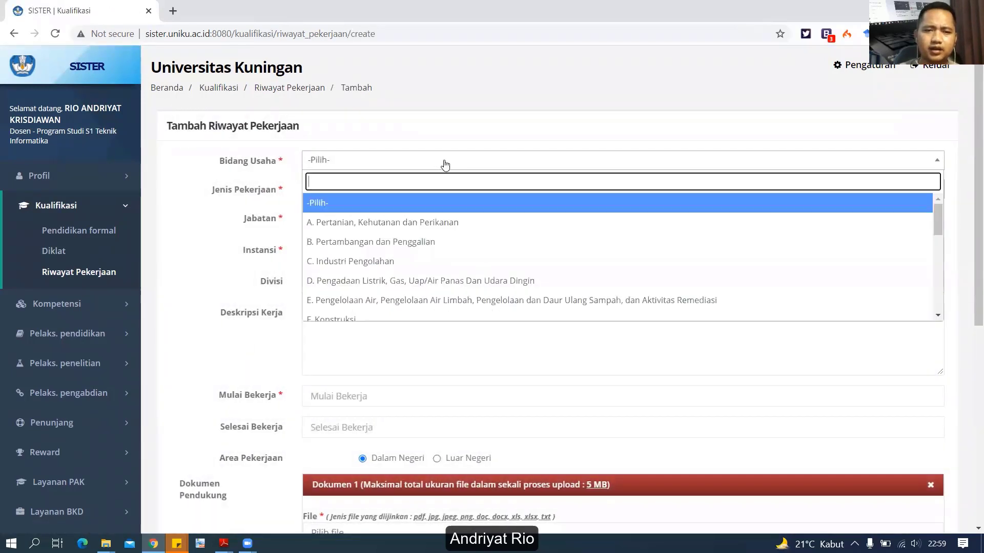
{"action": "left_click", "coordinate": [466, 132]}
{"action": "left_click", "coordinate": [413, 187]}
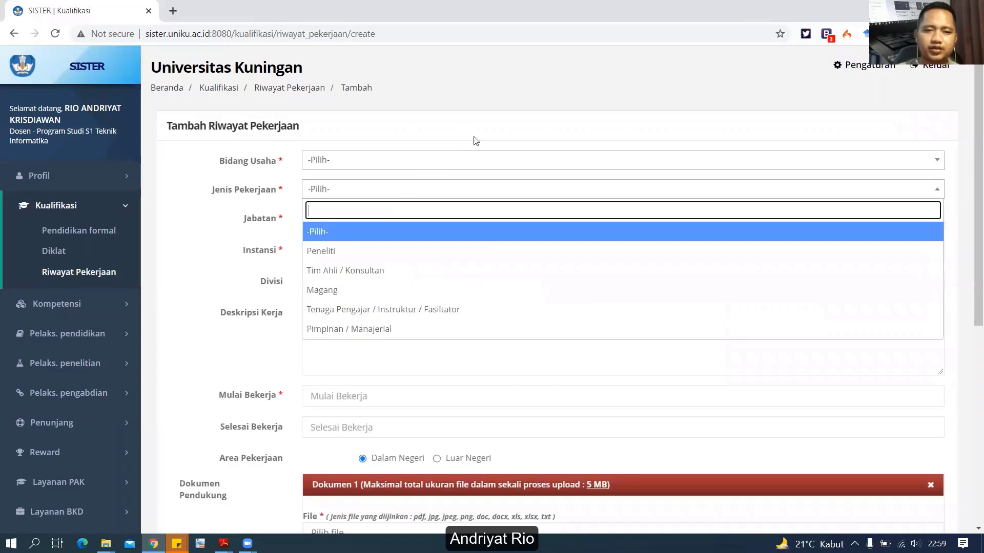
{"action": "left_click", "coordinate": [395, 290]}
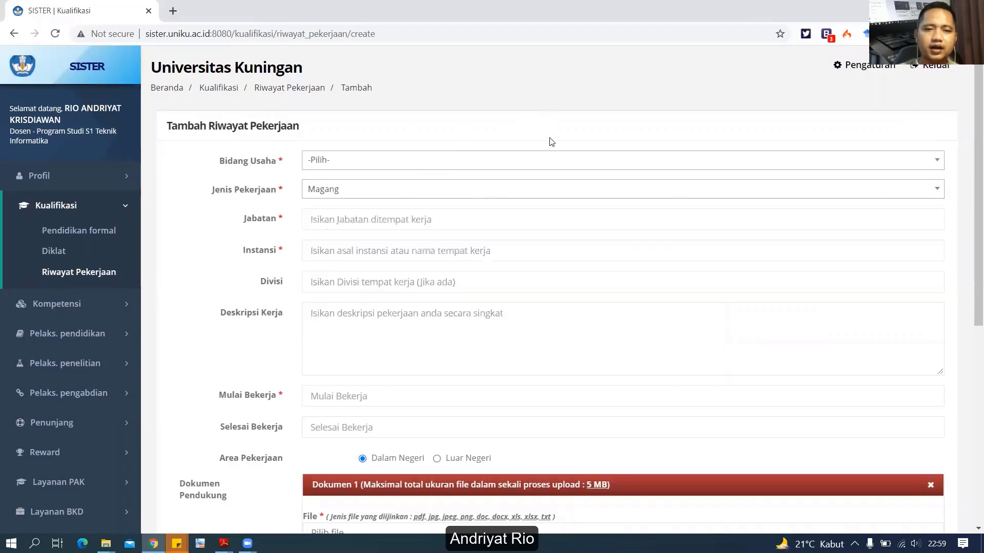
Step: Review the rest of the work history form, including the work dates, work area and supporting document fields
{"action": "scroll", "coordinate": [523, 304], "scroll_direction": "down", "scroll_amount": 7}
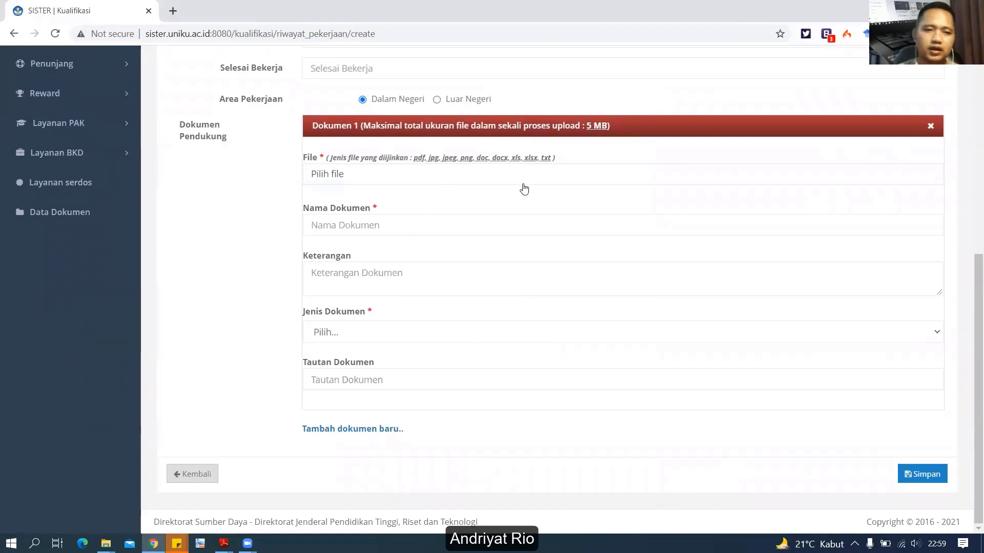
{"action": "scroll", "coordinate": [393, 356], "scroll_direction": "up", "scroll_amount": 6}
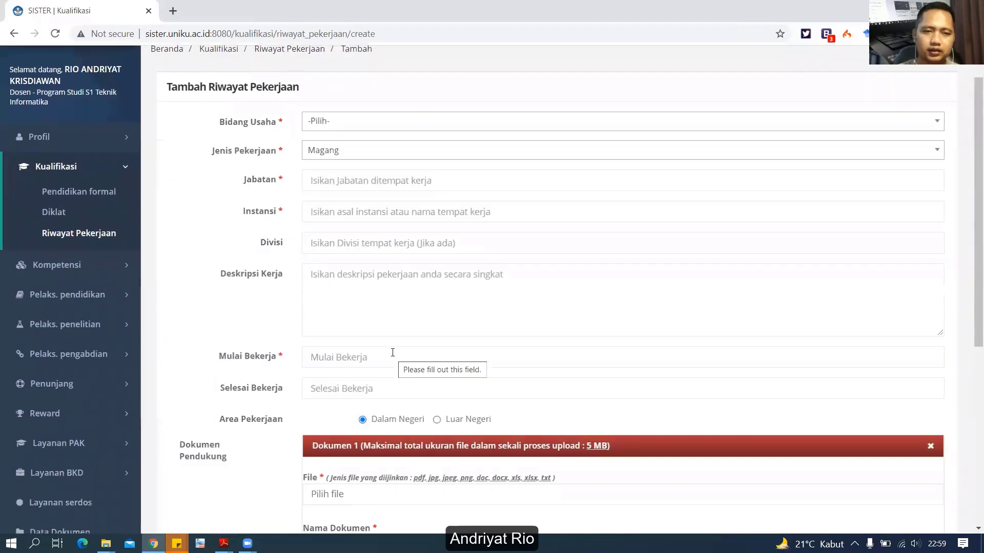
{"action": "scroll", "coordinate": [393, 352], "scroll_direction": "up", "scroll_amount": 1}
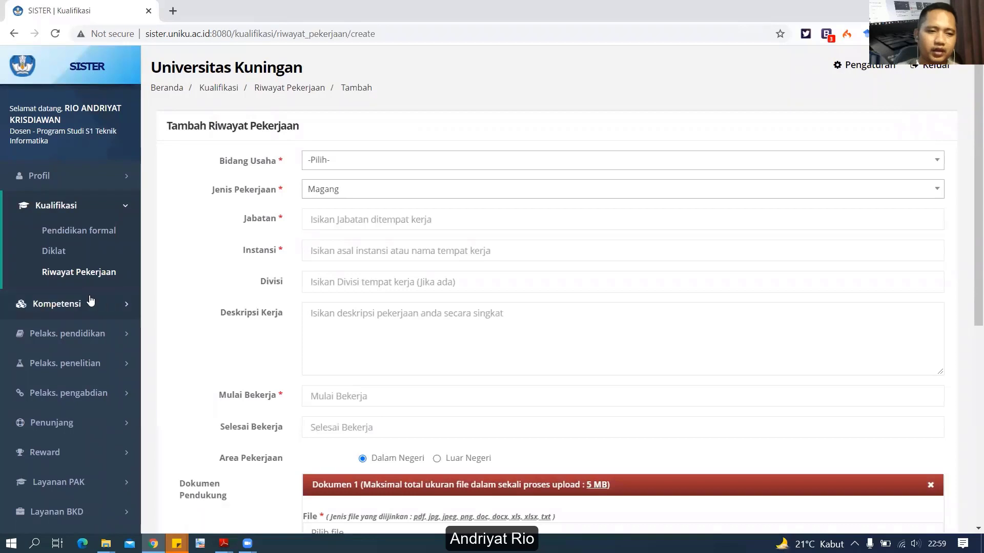
Step: Open the Sertifikasi list under Kompetensi and check which certification types can be added
{"action": "left_click", "coordinate": [56, 304]}
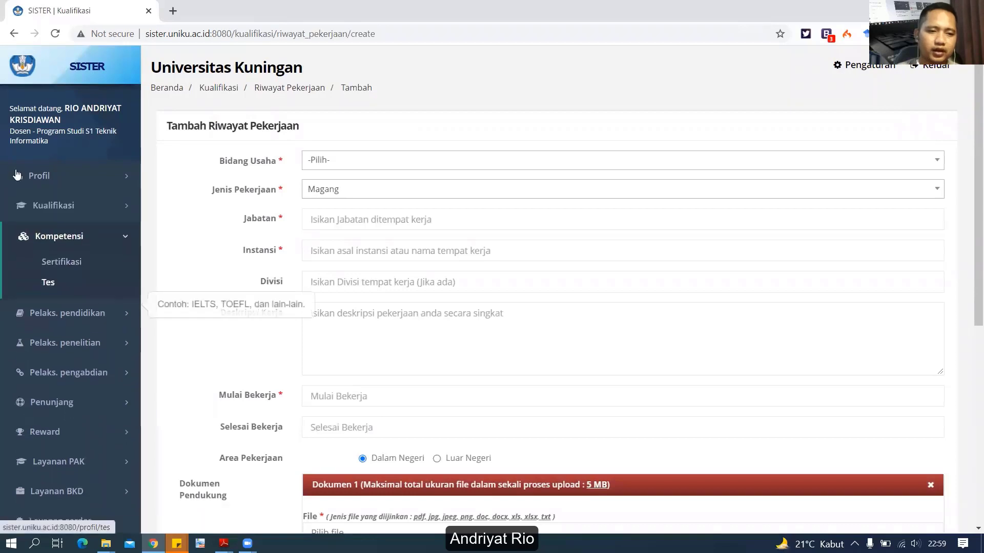
{"action": "left_click", "coordinate": [65, 204]}
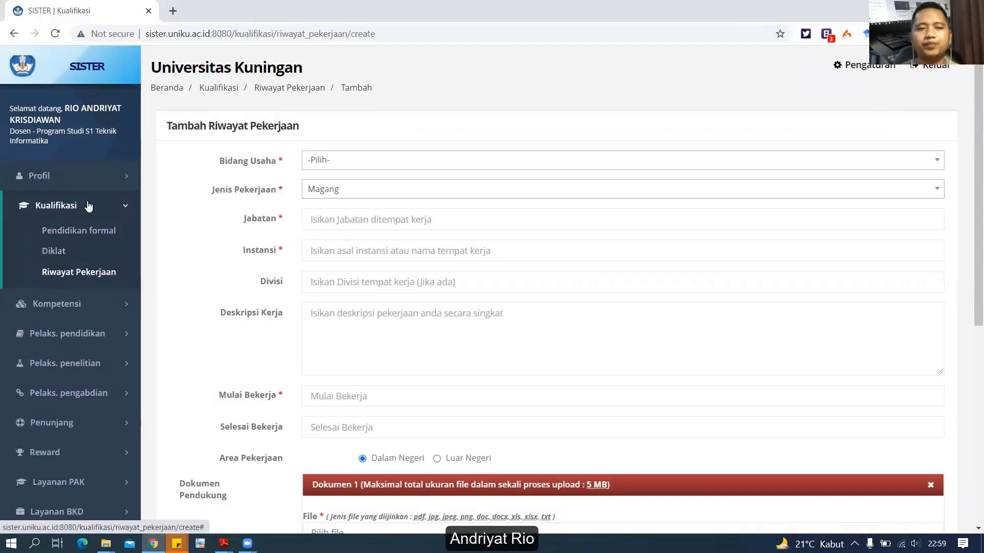
{"action": "left_click", "coordinate": [77, 306]}
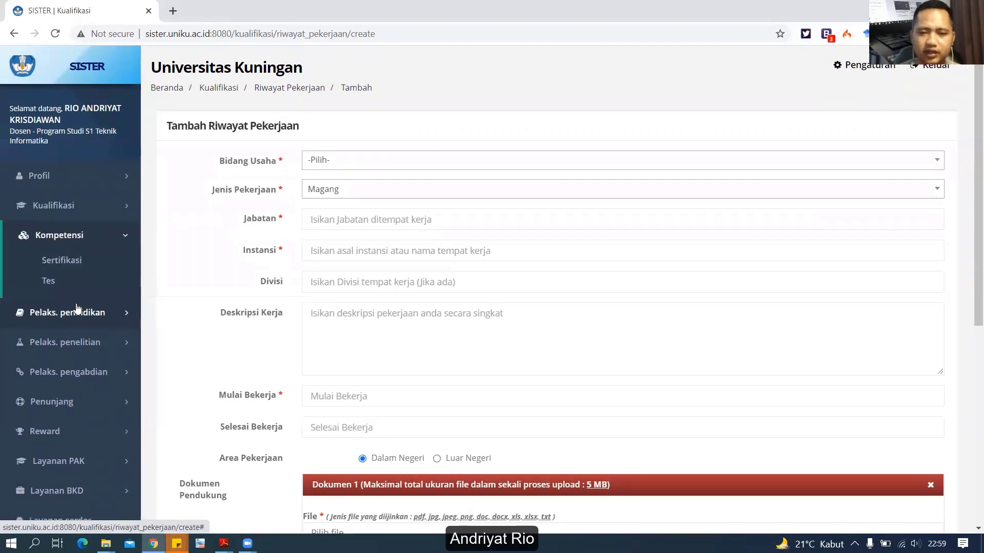
{"action": "left_click", "coordinate": [69, 265]}
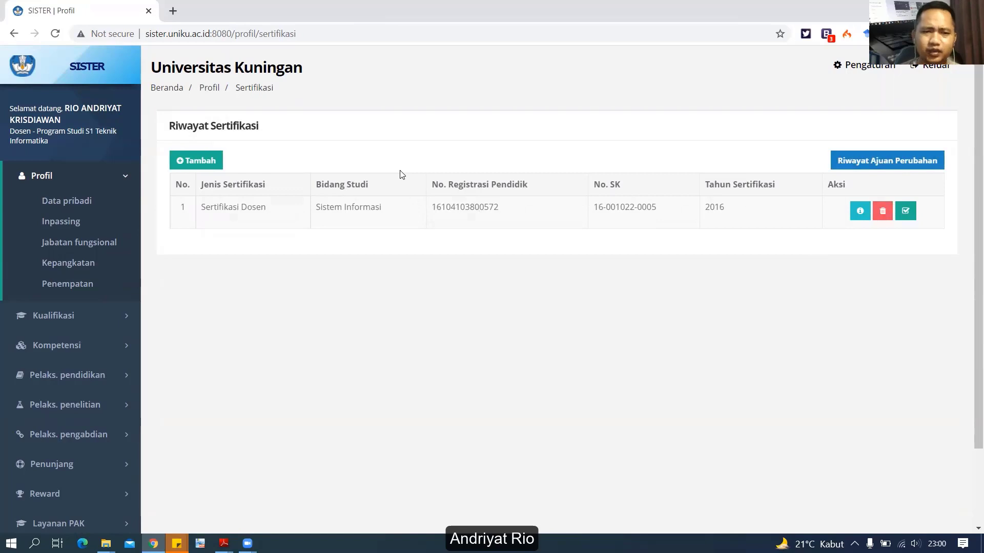
{"action": "left_click", "coordinate": [199, 162]}
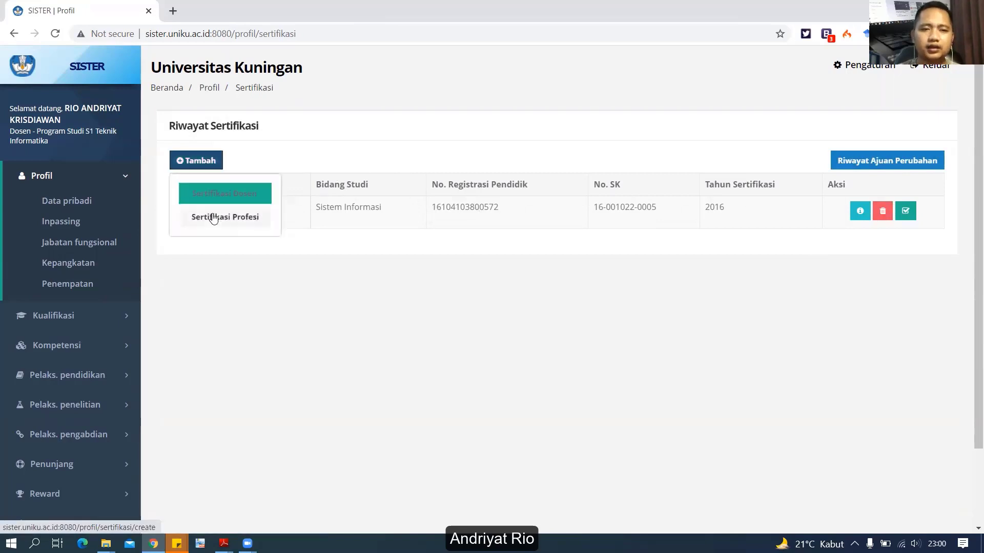
{"action": "left_click", "coordinate": [391, 159]}
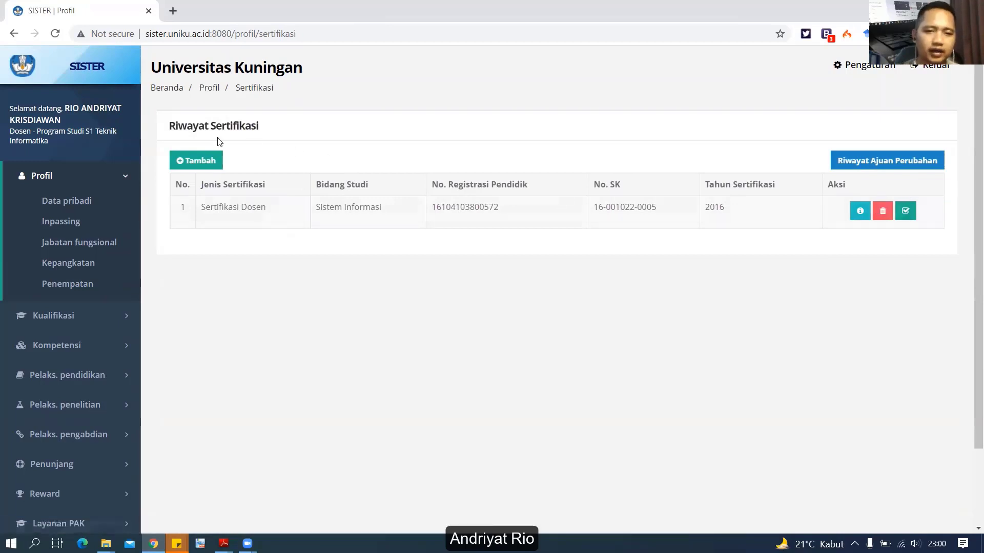
Step: Start a new Sertifikasi Profesi record and set Jenis Sertifikasi to Sertifikasi Profesi
{"action": "left_click", "coordinate": [196, 162]}
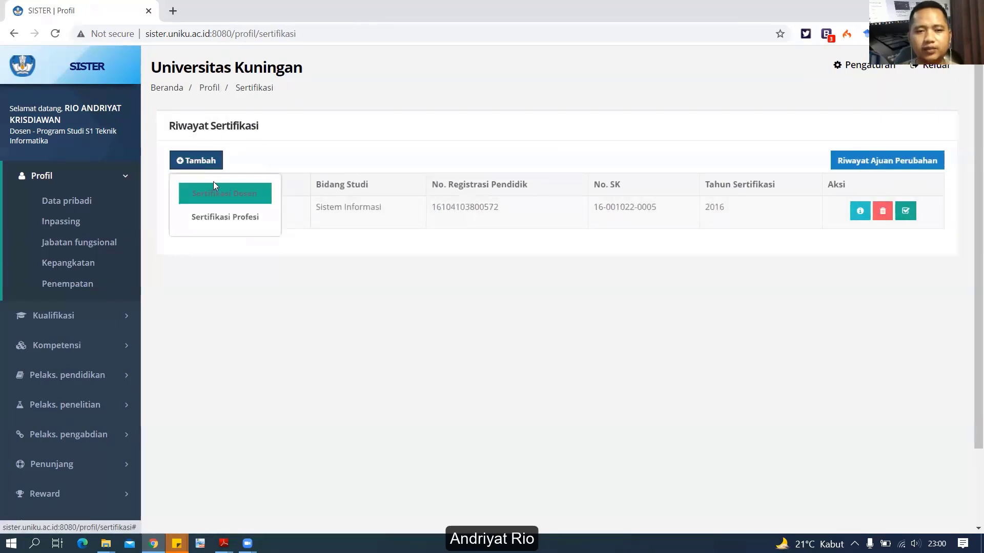
{"action": "left_click", "coordinate": [228, 218]}
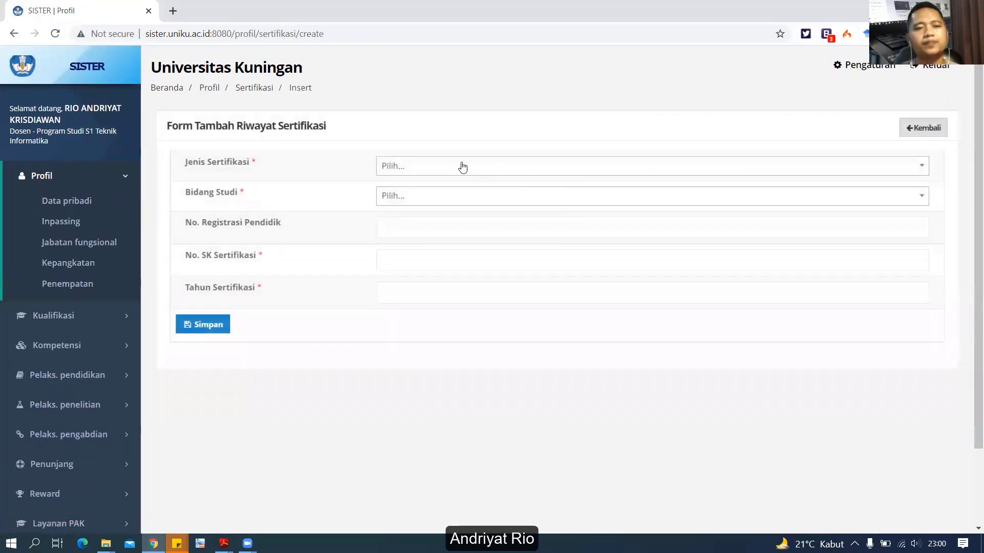
{"action": "left_click", "coordinate": [459, 164]}
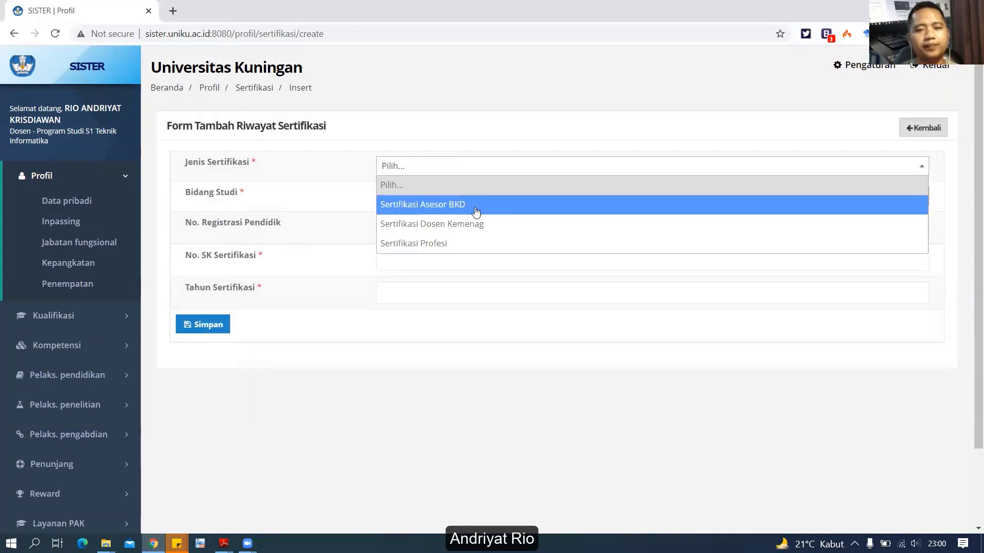
{"action": "left_click", "coordinate": [441, 244]}
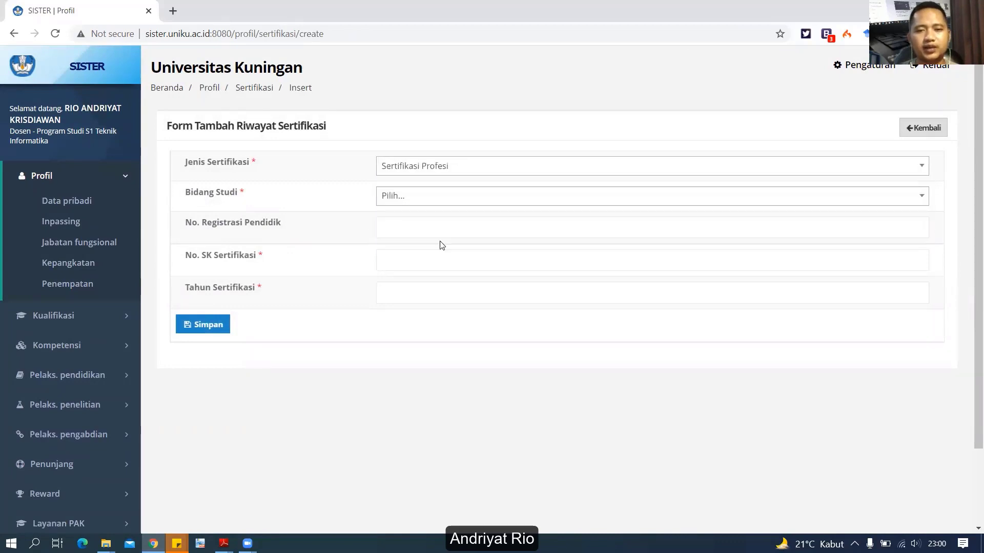
Step: Search the Bidang Studi options for "teknik" and choose Teknik Informatika
{"action": "left_click", "coordinate": [477, 201]}
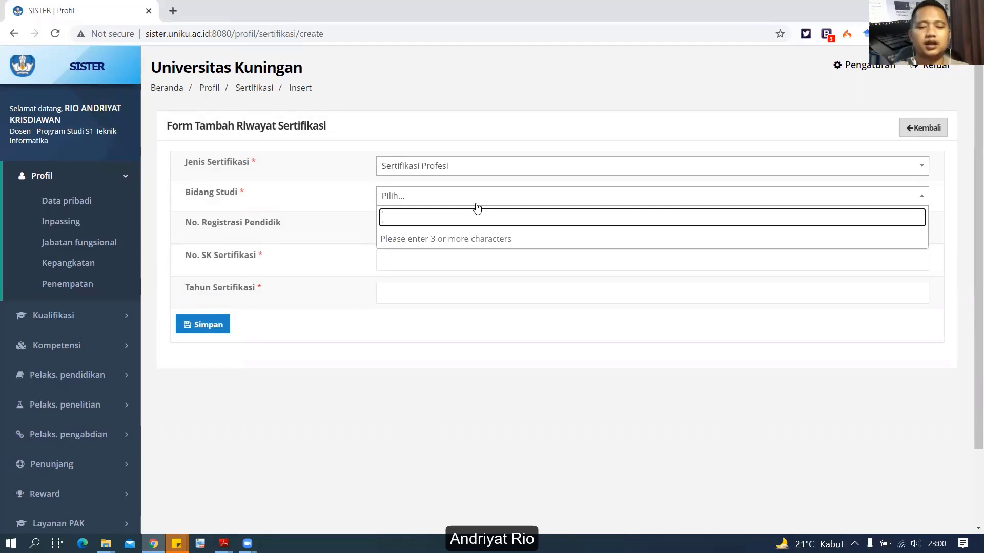
{"action": "type", "text": "tekn"}
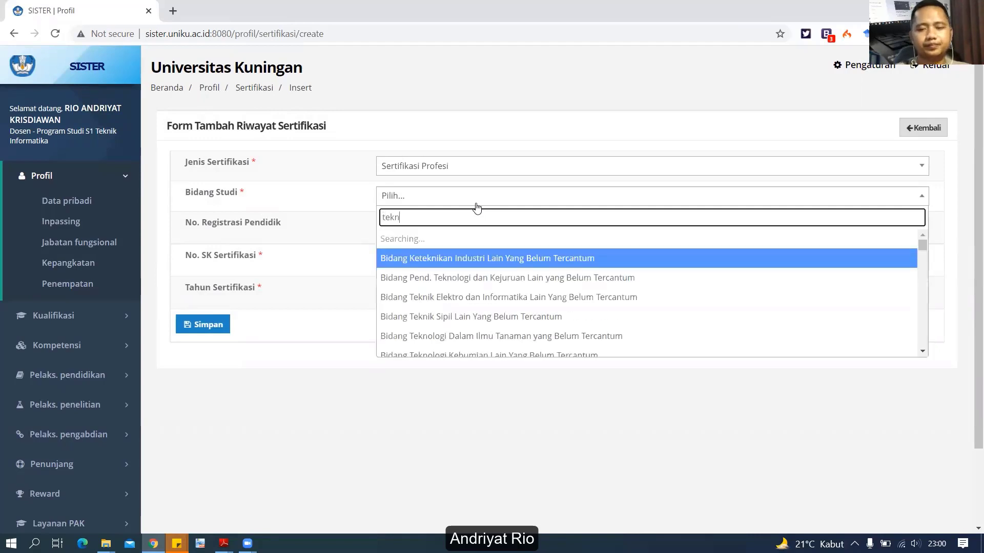
{"action": "type", "text": "i"}
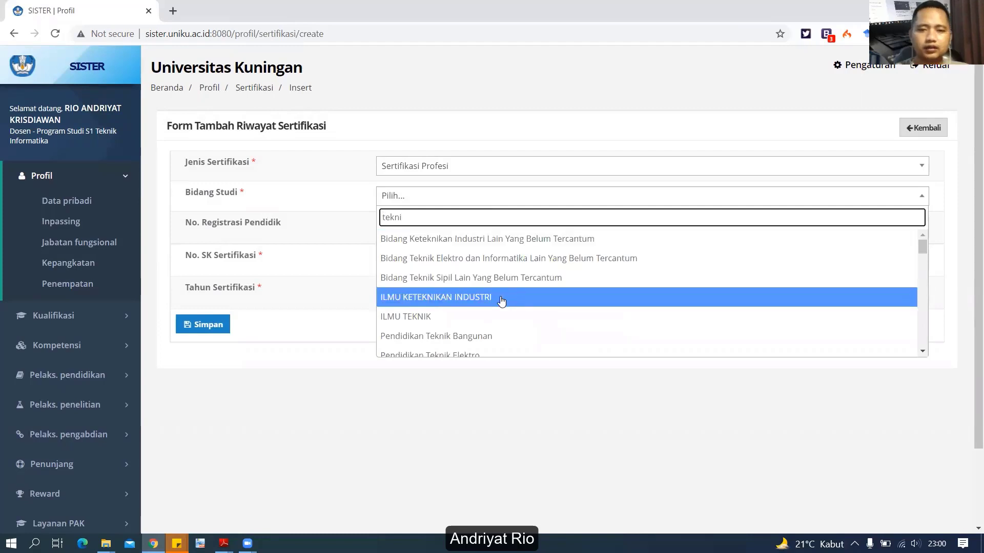
{"action": "type", "text": "k"}
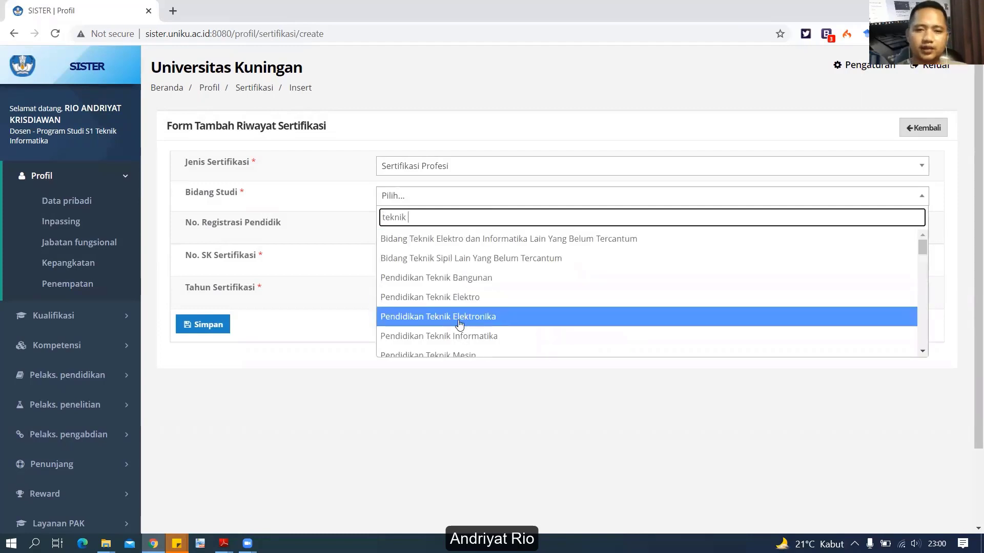
{"action": "scroll", "coordinate": [460, 324], "scroll_direction": "down", "scroll_amount": 5}
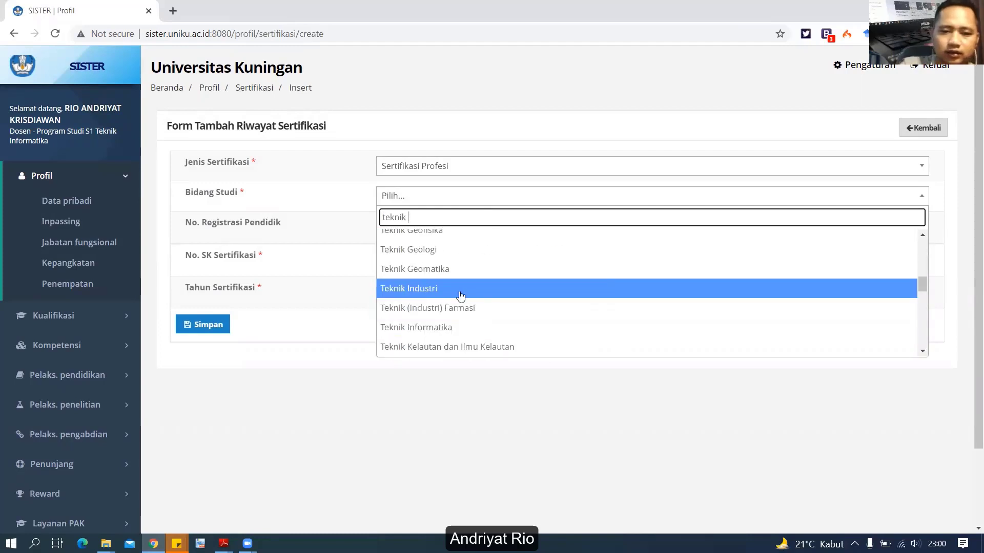
{"action": "left_click", "coordinate": [479, 328]}
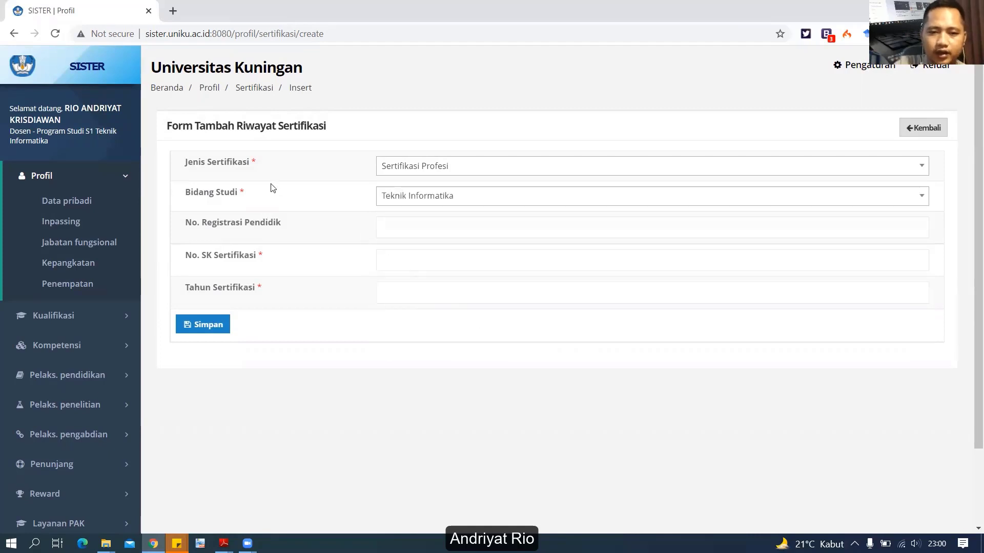
Step: Review the registration number, No. SK and Tahun Sertifikasi fields, then return to the certification list without saving
{"action": "left_click", "coordinate": [382, 229]}
{"action": "left_click", "coordinate": [410, 257]}
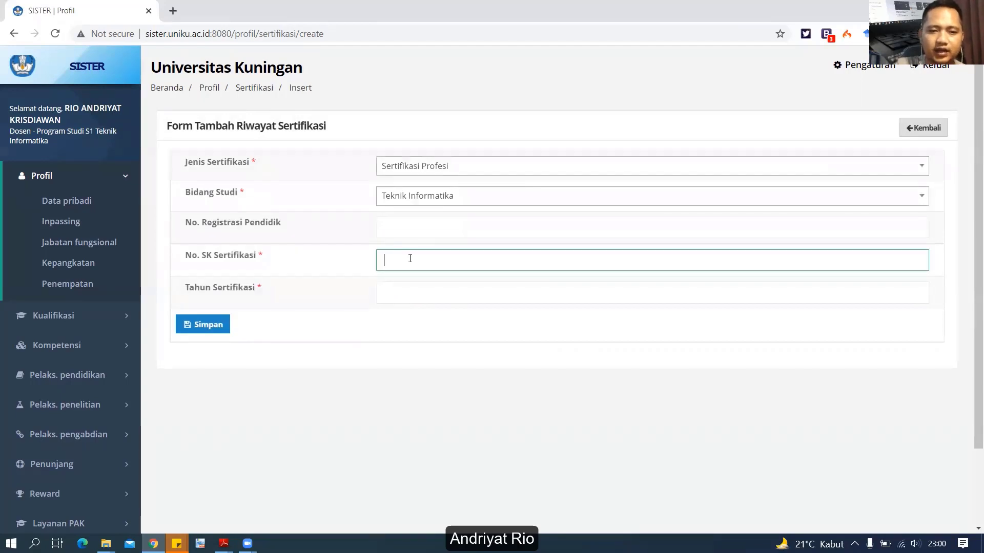
{"action": "left_click", "coordinate": [410, 285]}
{"action": "left_click", "coordinate": [647, 153]}
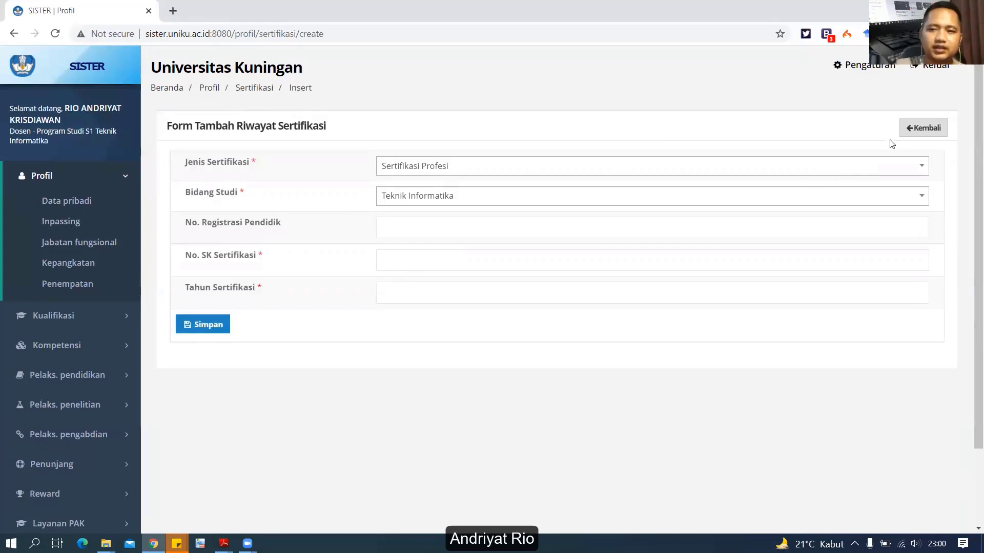
{"action": "left_click", "coordinate": [920, 129]}
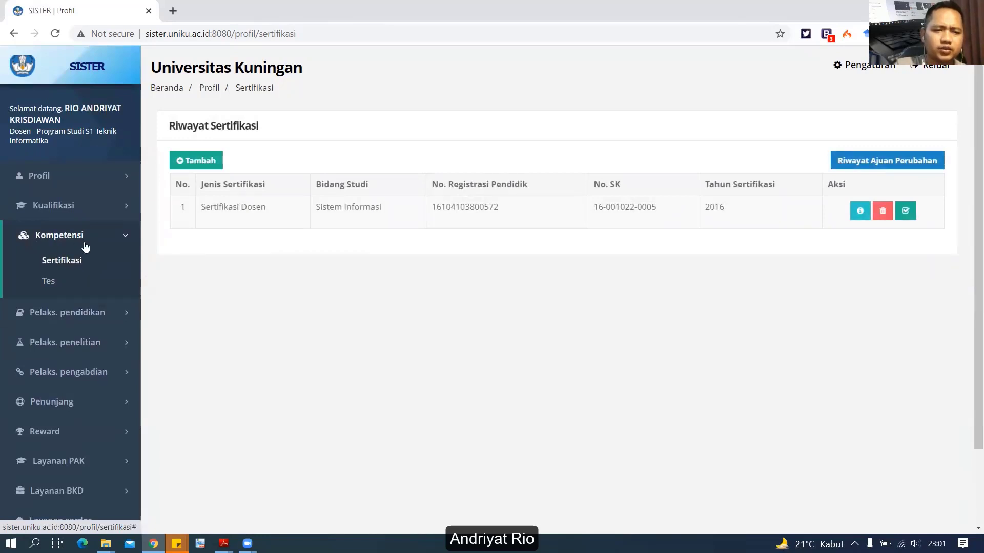
Step: Open Tes under Kompetensi and read the note about submitting TKBI/TKDA data
{"action": "left_click", "coordinate": [49, 282]}
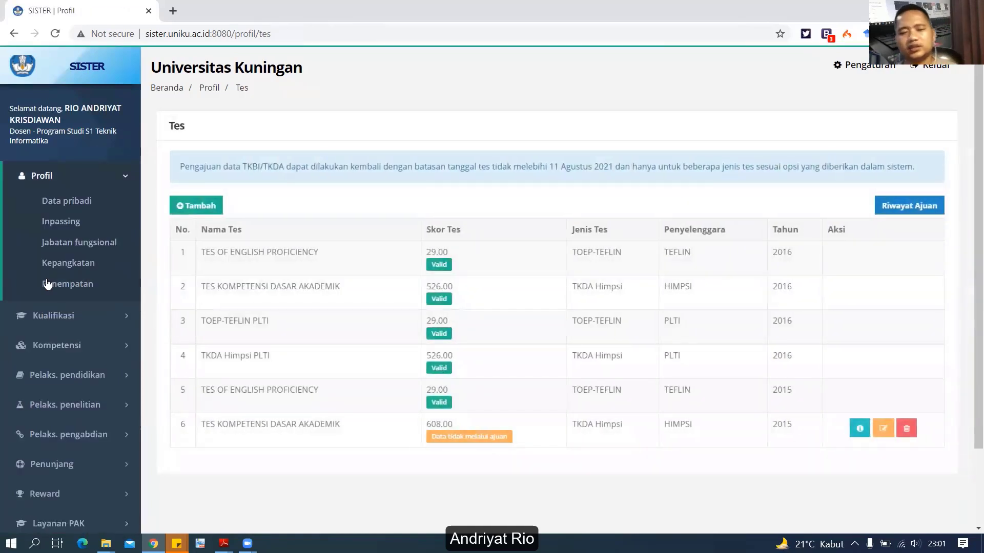
{"action": "left_click", "coordinate": [65, 346]}
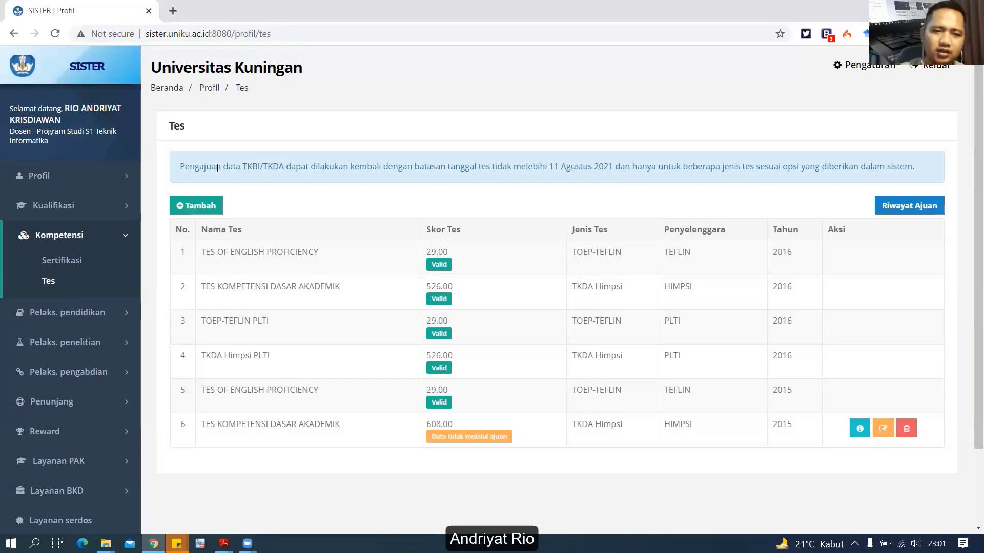
{"action": "left_click_drag", "start_coordinate": [218, 168], "coordinate": [368, 180]}
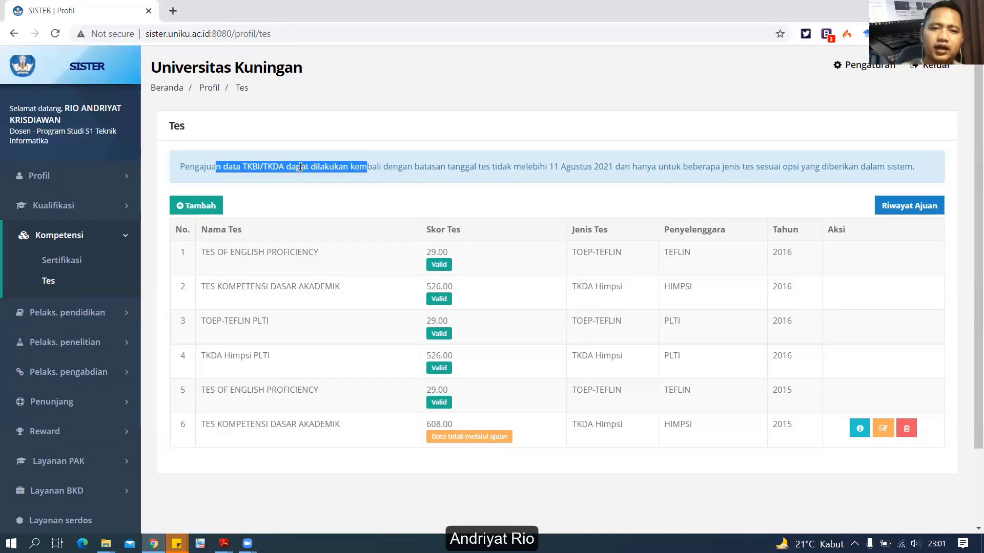
{"action": "left_click", "coordinate": [397, 173]}
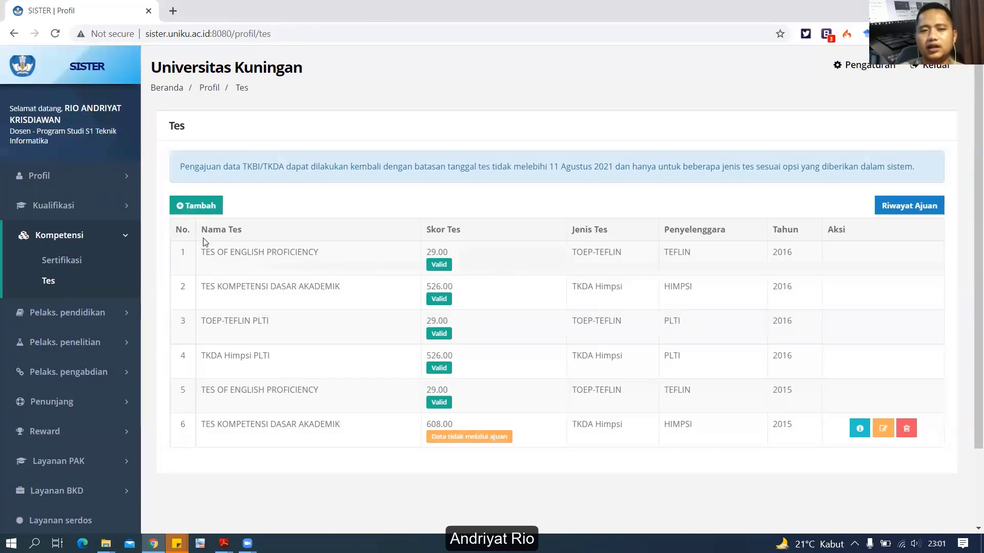
Step: Open the form for adding a test and review the Jenis Tes options, test fields and document upload section
{"action": "left_click", "coordinate": [204, 212]}
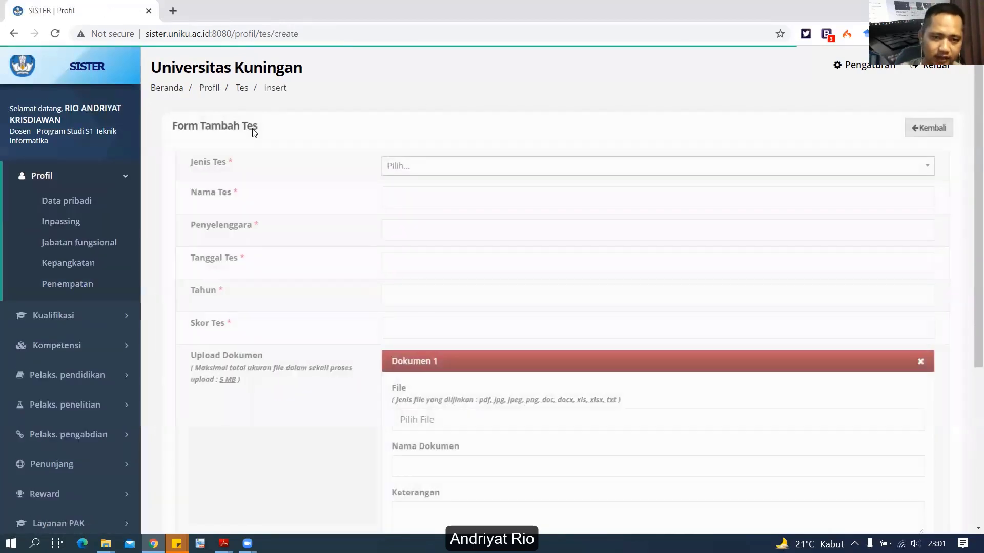
{"action": "left_click", "coordinate": [479, 169]}
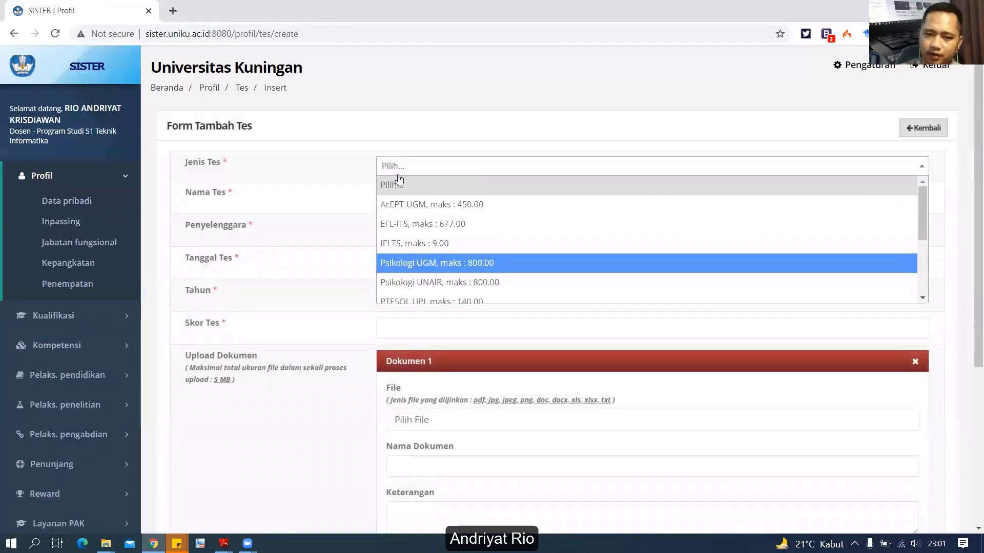
{"action": "left_click", "coordinate": [405, 119]}
{"action": "scroll", "coordinate": [429, 262], "scroll_direction": "down", "scroll_amount": 4}
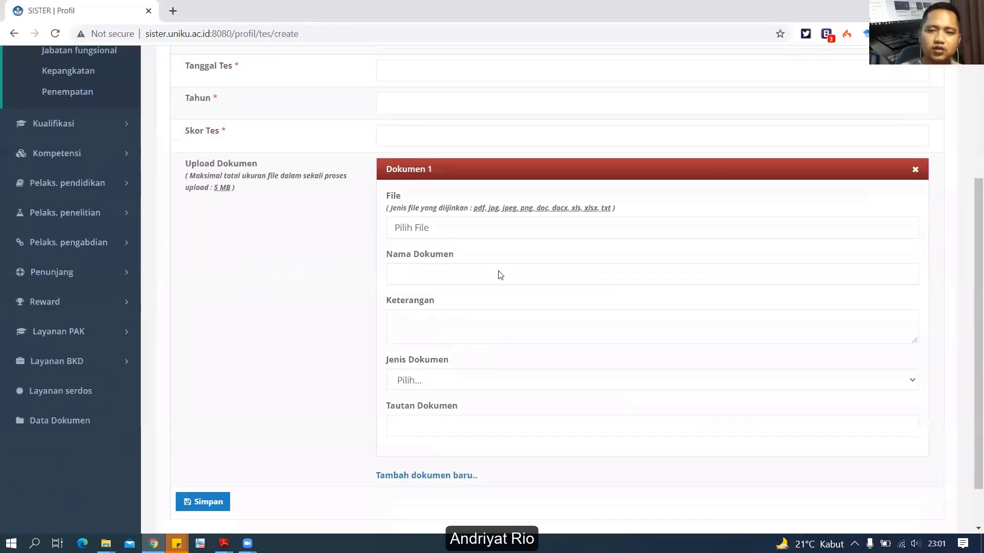
{"action": "scroll", "coordinate": [498, 275], "scroll_direction": "up", "scroll_amount": 5}
Step: Leave the test form, view the submission history for test scores and return to the Tes list
{"action": "left_click", "coordinate": [925, 129]}
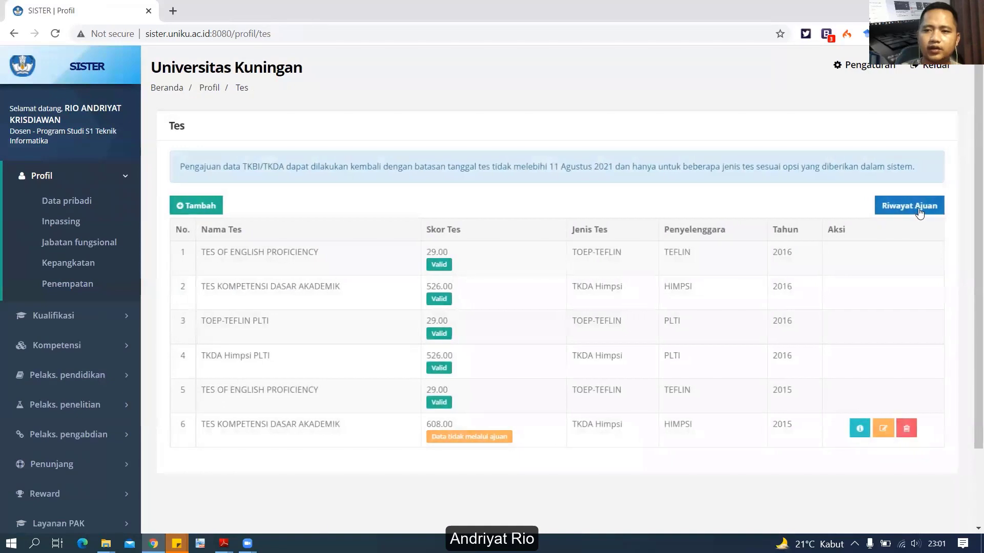
{"action": "left_click", "coordinate": [877, 205]}
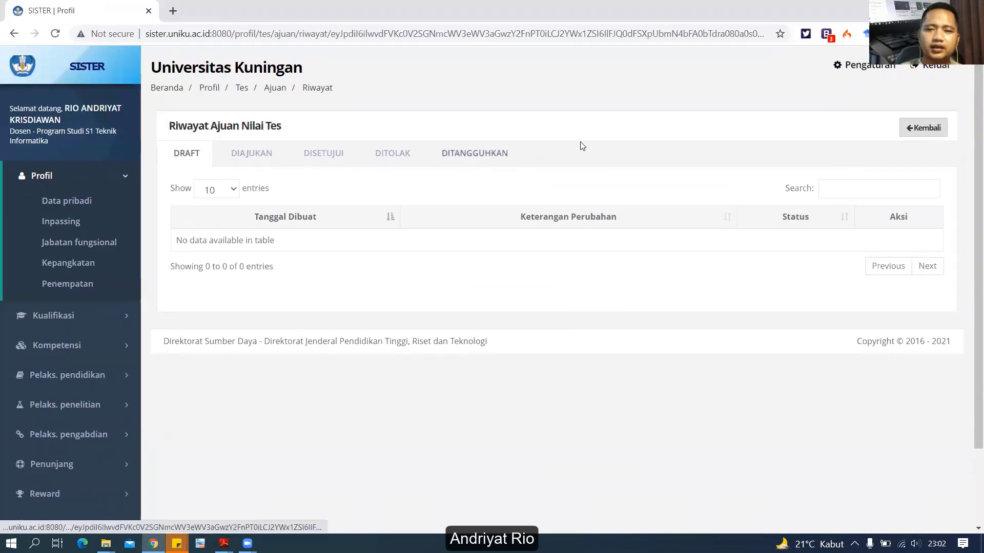
{"action": "left_click", "coordinate": [928, 133]}
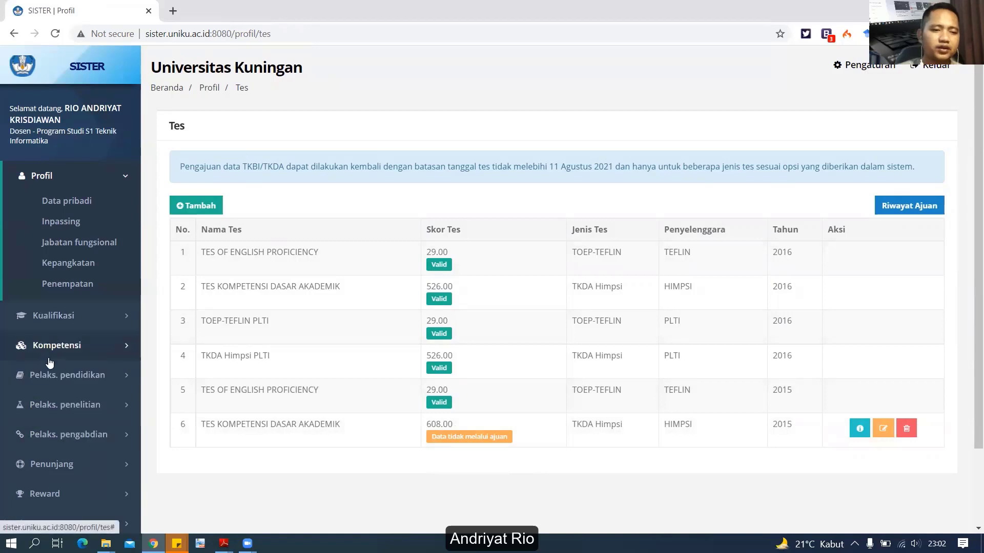
Step: Look through the Pelaks. pendidikan entries, open Pengajaran and read the note on the source of the teaching data
{"action": "left_click", "coordinate": [49, 376]}
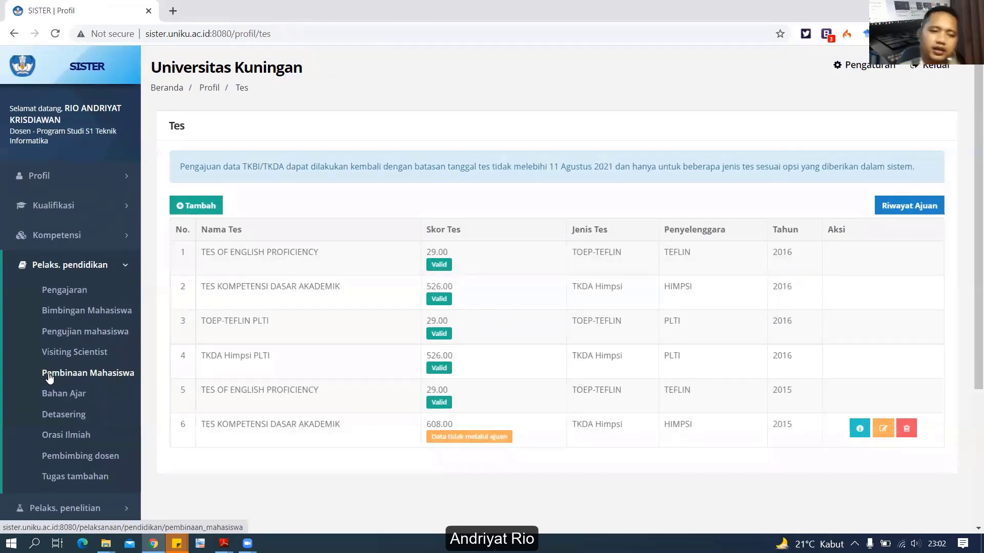
{"action": "scroll", "coordinate": [50, 379], "scroll_direction": "down", "scroll_amount": 4}
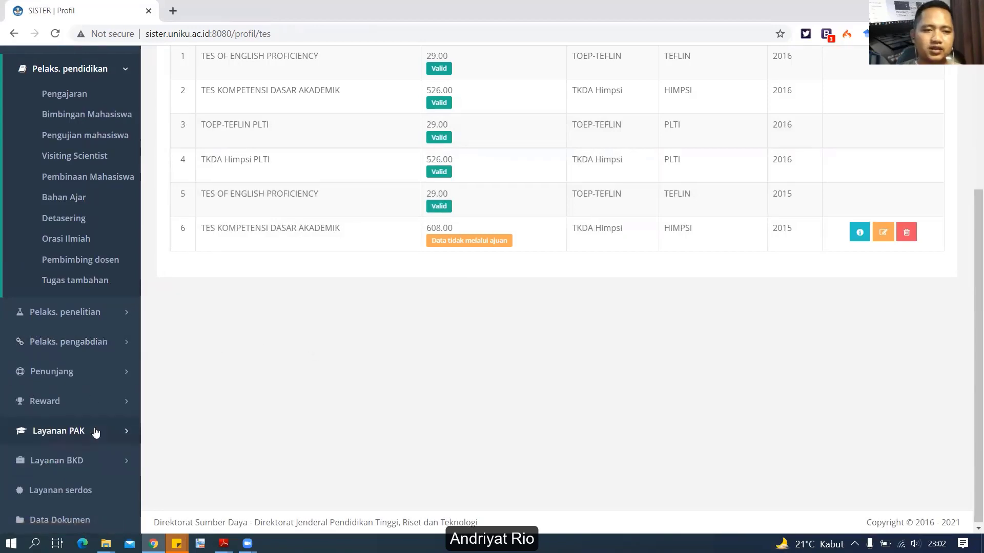
{"action": "scroll", "coordinate": [59, 335], "scroll_direction": "up", "scroll_amount": 4}
{"action": "scroll", "coordinate": [92, 394], "scroll_direction": "down", "scroll_amount": 4}
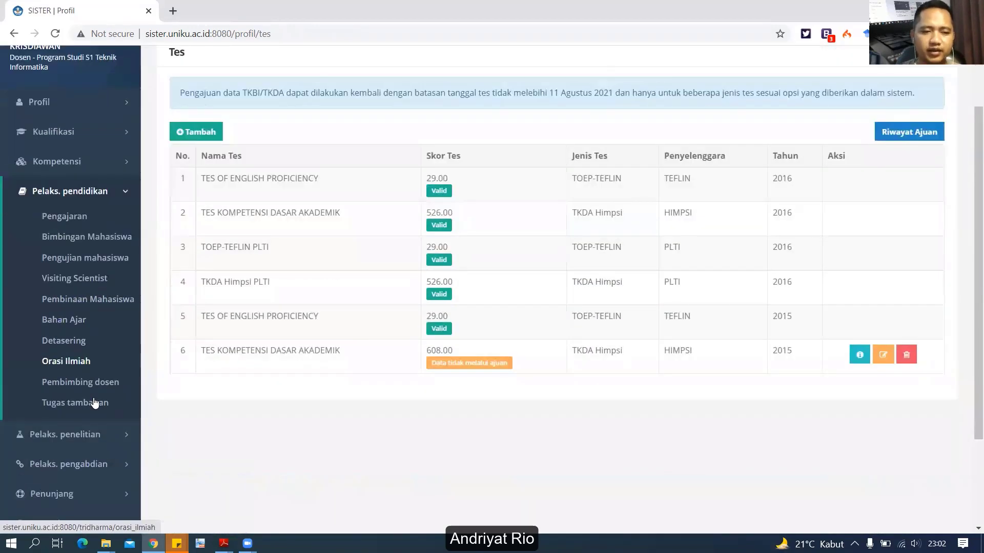
{"action": "scroll", "coordinate": [88, 386], "scroll_direction": "up", "scroll_amount": 3}
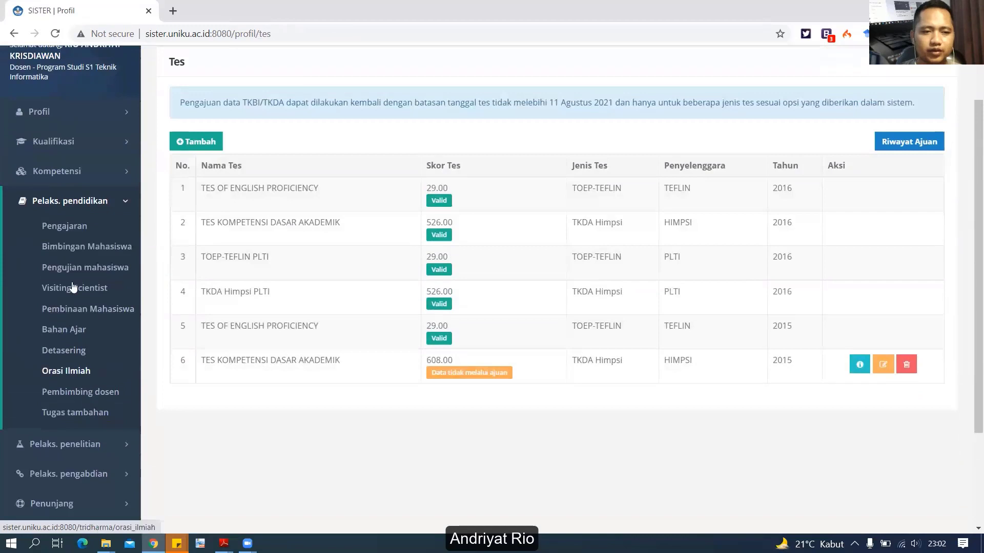
{"action": "left_click", "coordinate": [81, 228]}
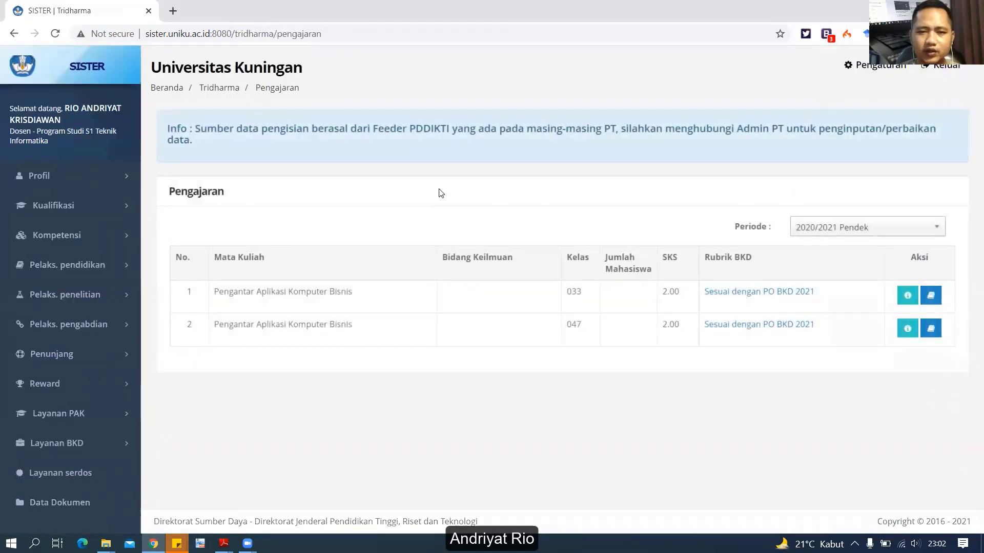
{"action": "left_click_drag", "start_coordinate": [207, 128], "coordinate": [543, 130]}
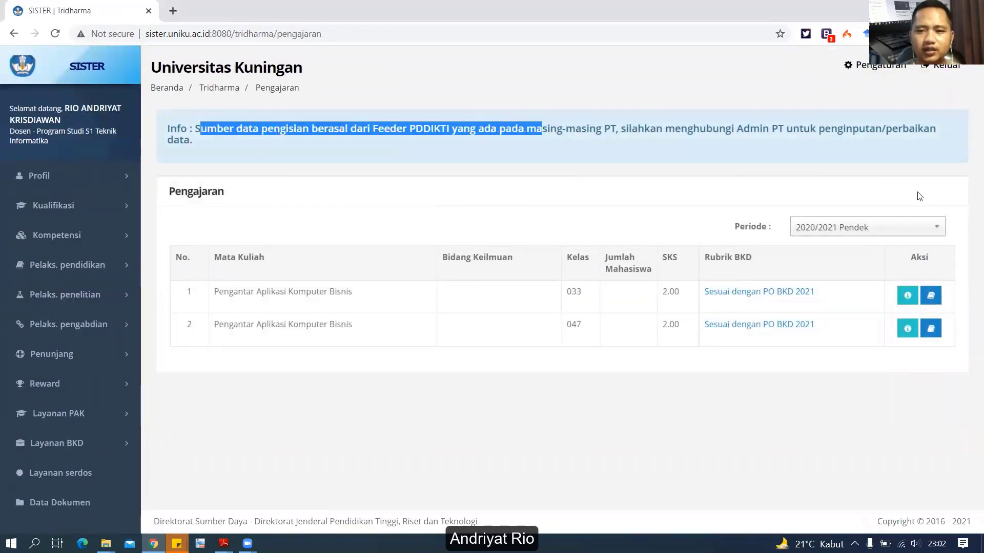
Step: Review the Periode options for Pengajaran, and open Bimbingan Mahasiswa under Pelaks. pendidikan
{"action": "left_click", "coordinate": [871, 233]}
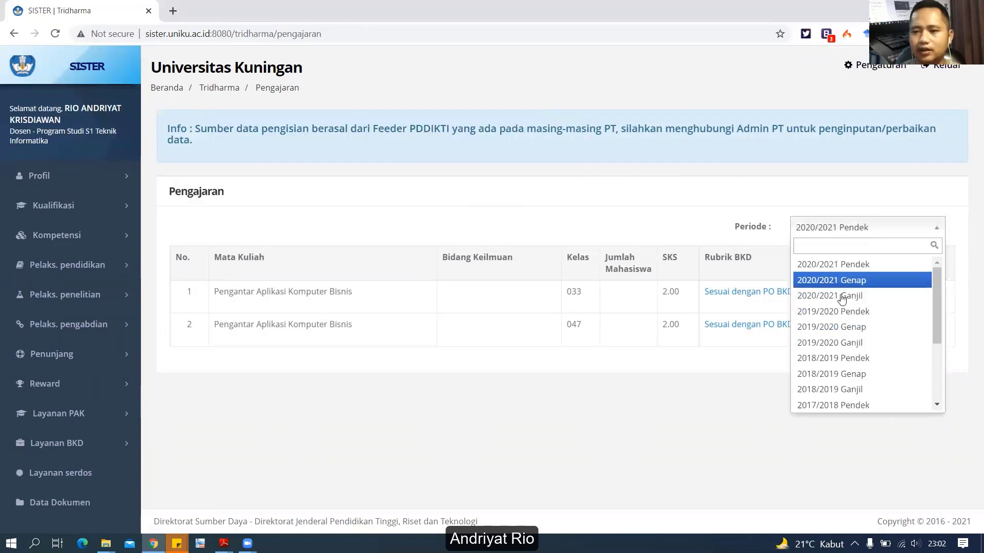
{"action": "left_click", "coordinate": [675, 145]}
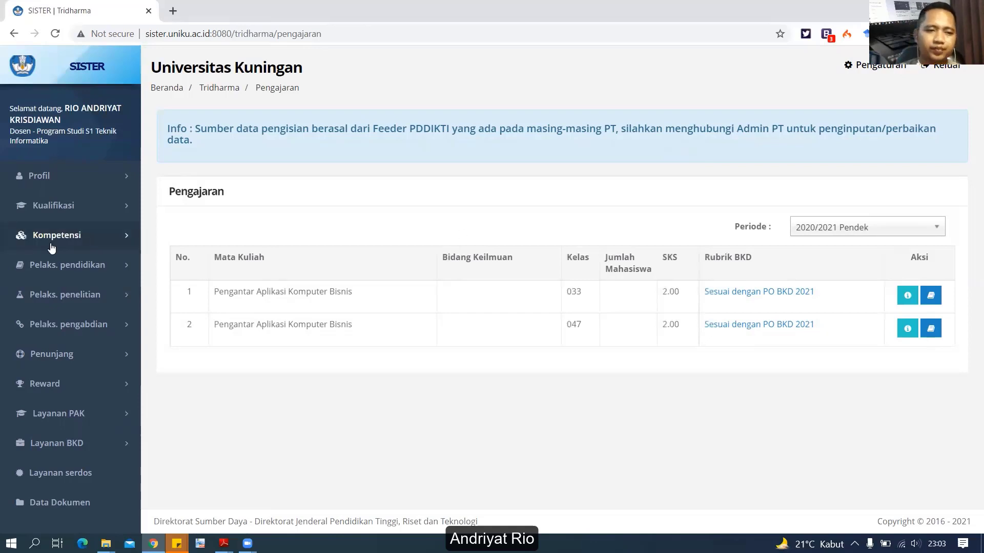
{"action": "left_click", "coordinate": [82, 266]}
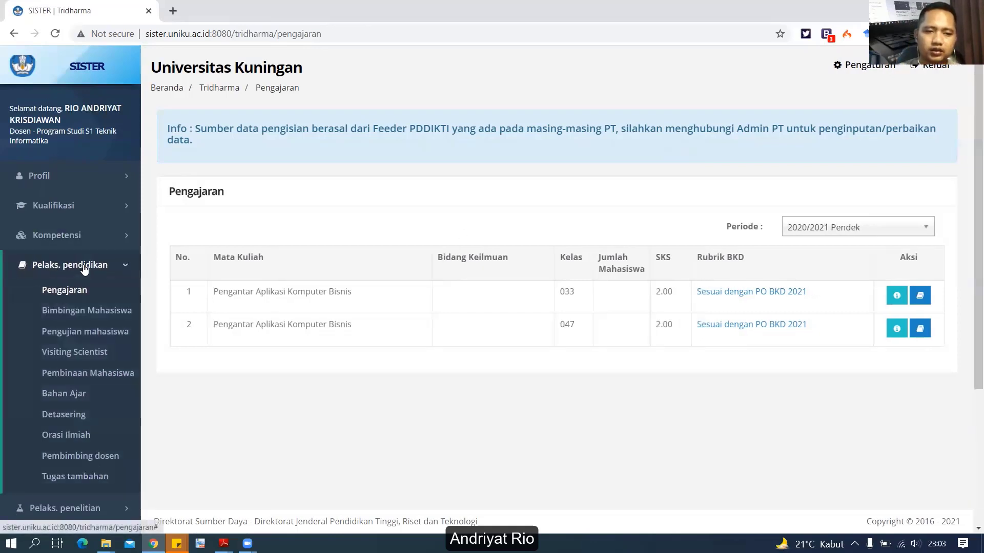
{"action": "left_click", "coordinate": [94, 318]}
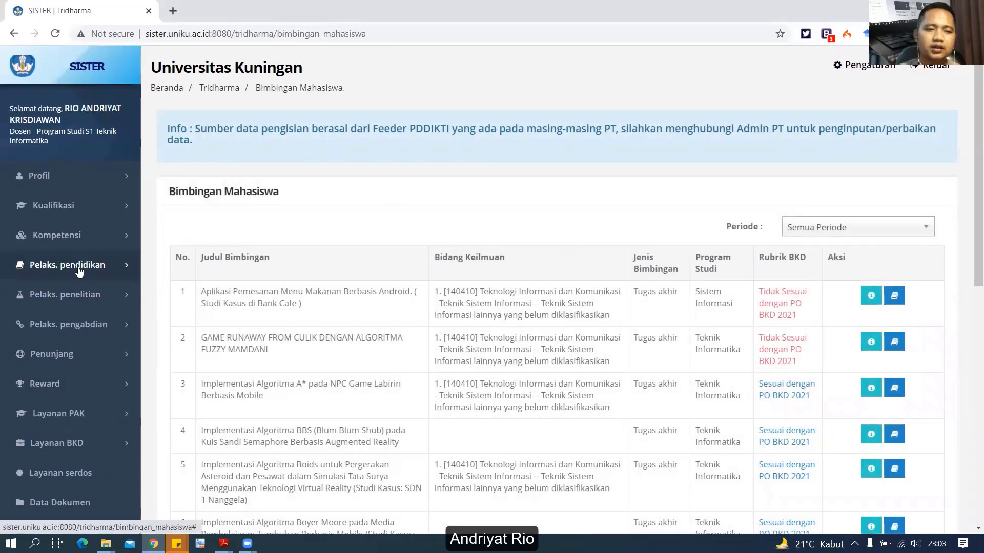
Step: Open Pengujian mahasiswa, filter the list to the 2020/2021 Genap period and look through the entries
{"action": "left_click", "coordinate": [78, 269]}
{"action": "left_click", "coordinate": [77, 334]}
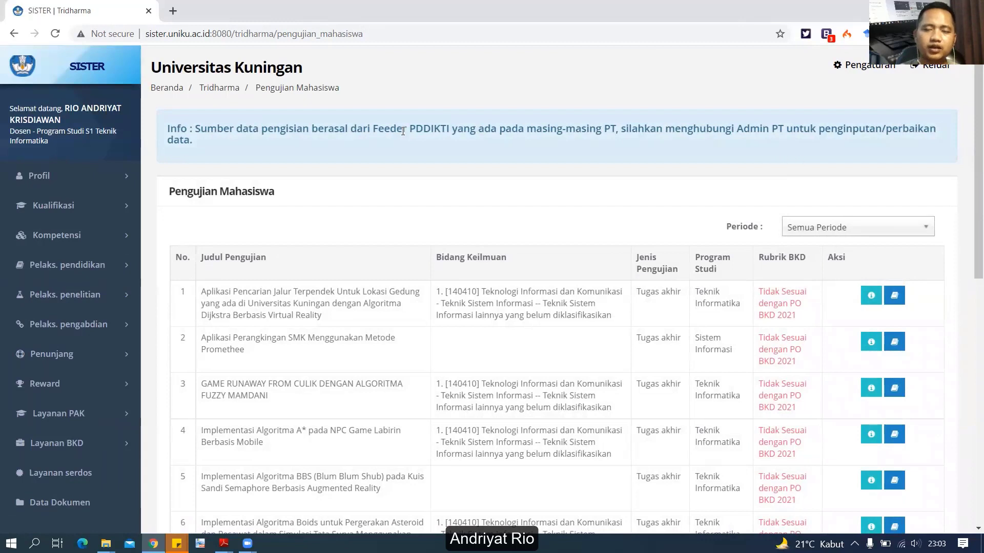
{"action": "left_click", "coordinate": [831, 229]}
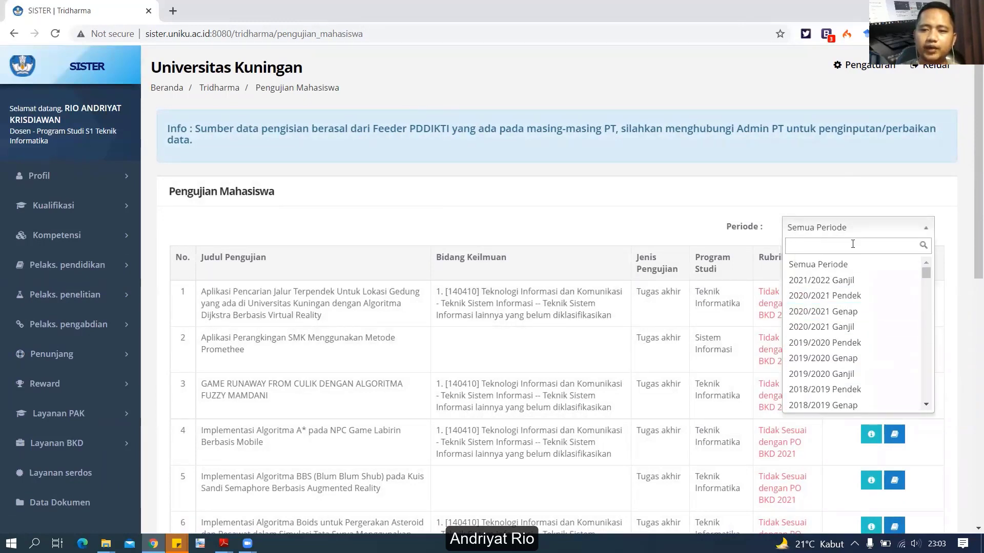
{"action": "left_click", "coordinate": [835, 313]}
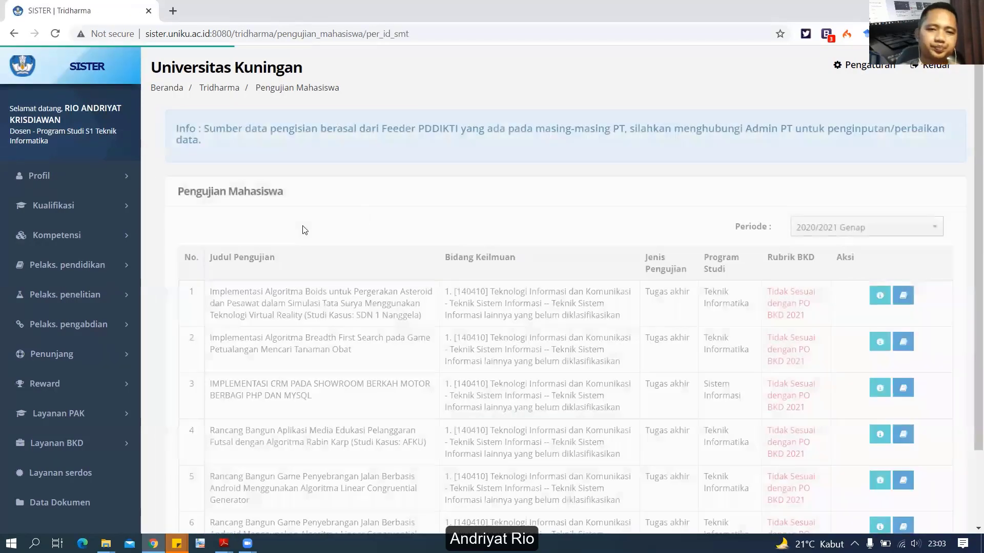
{"action": "scroll", "coordinate": [644, 358], "scroll_direction": "down", "scroll_amount": 3}
{"action": "scroll", "coordinate": [644, 358], "scroll_direction": "up", "scroll_amount": 3}
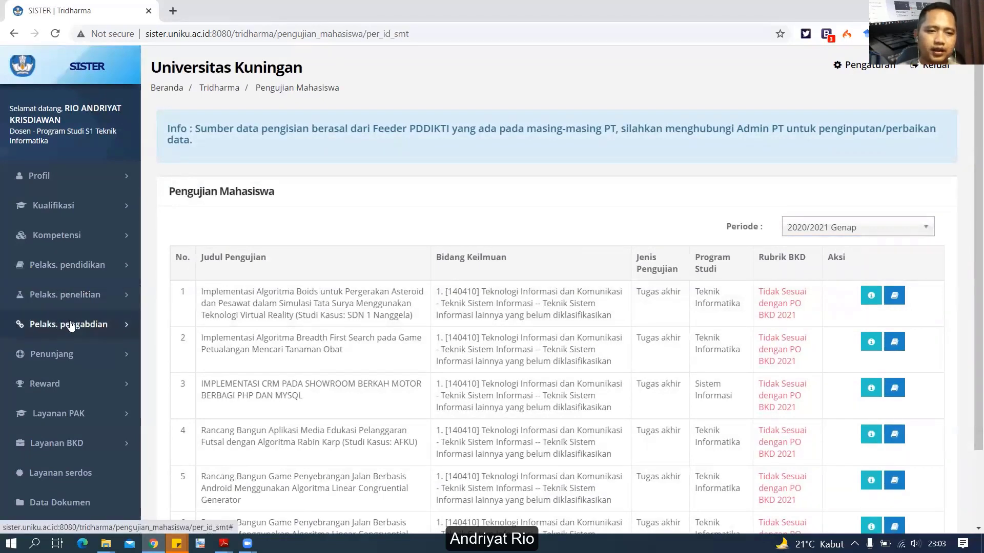
Step: Open Visiting Scientist, bring up its form for adding a record and review the Aktivitas Litabmas options
{"action": "left_click", "coordinate": [79, 265]}
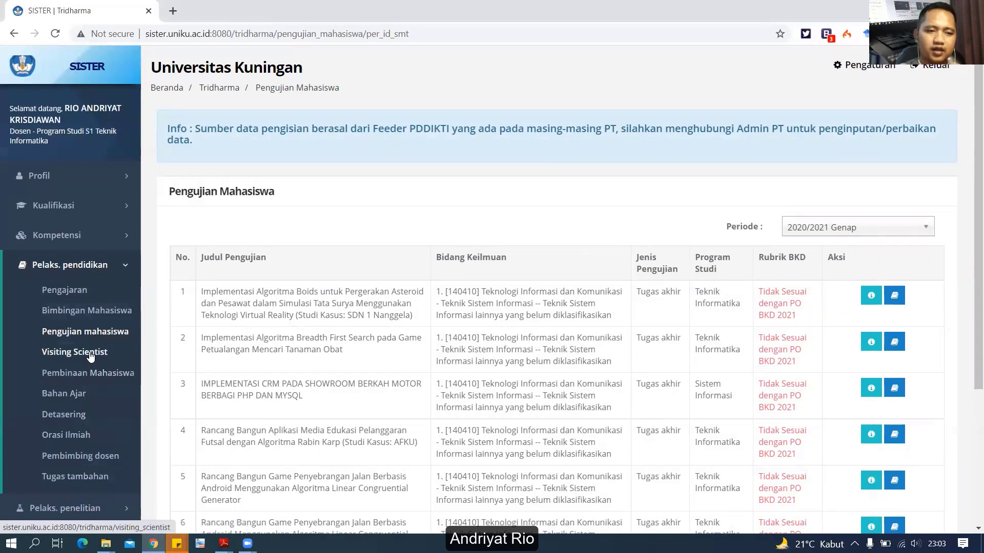
{"action": "left_click", "coordinate": [91, 354]}
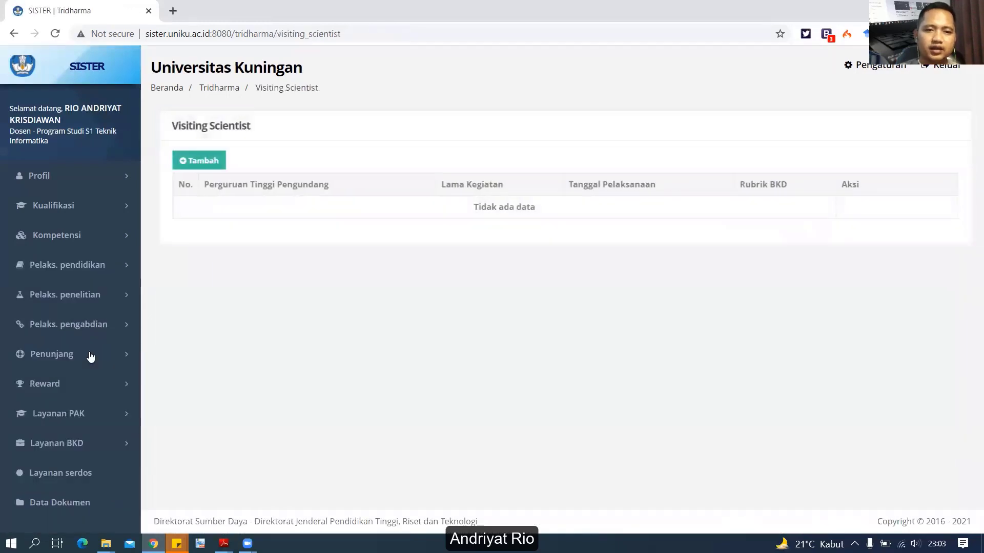
{"action": "left_click", "coordinate": [207, 161]}
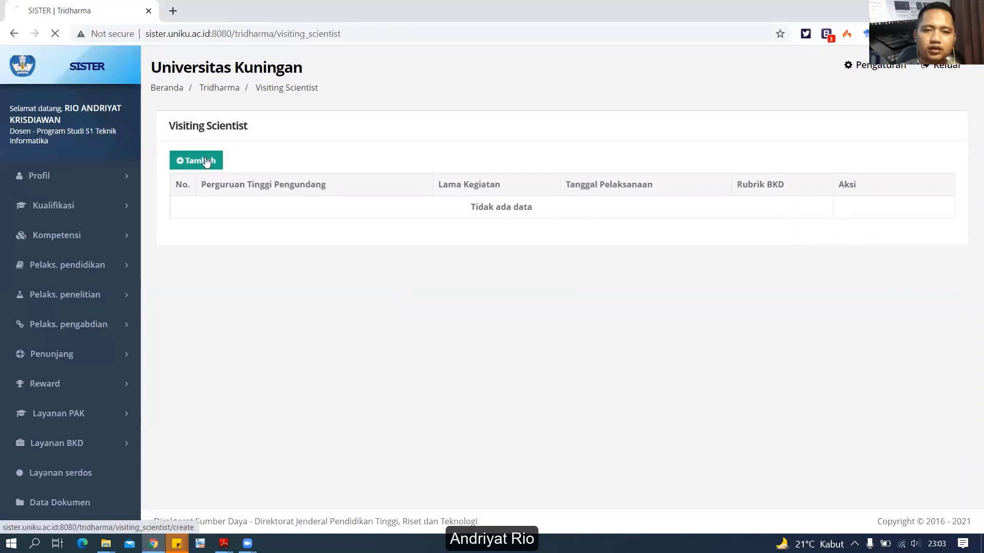
{"action": "left_click", "coordinate": [419, 167]}
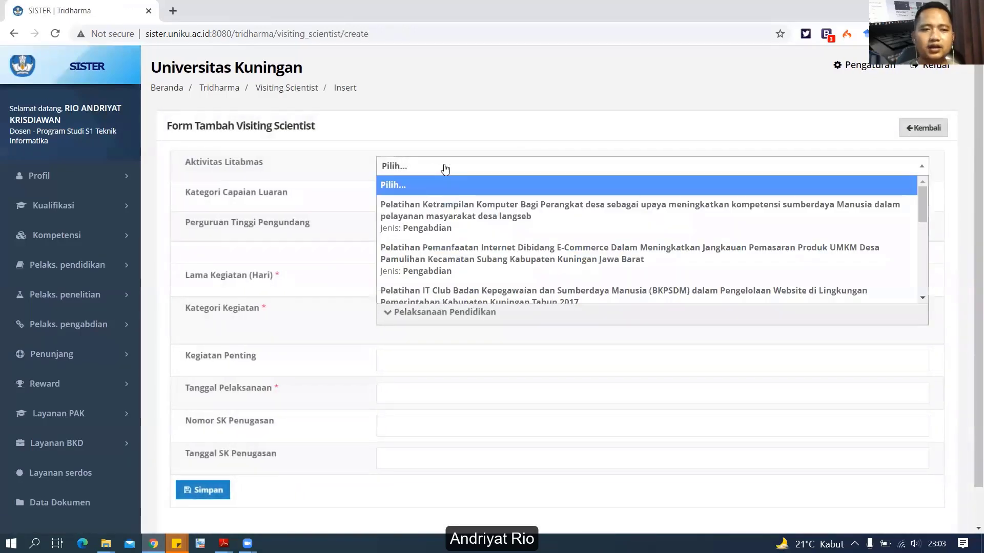
{"action": "left_click", "coordinate": [520, 107]}
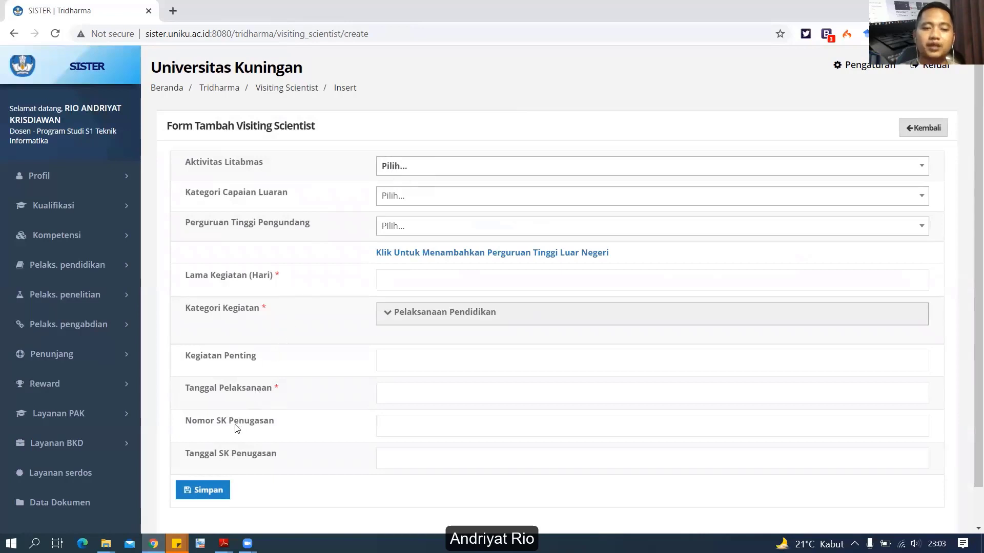
Step: View the Pembinaan Mahasiswa and Bahan Ajar lists, looking at the form for adding a Bahan Ajar record before returning to its list
{"action": "left_click", "coordinate": [74, 269]}
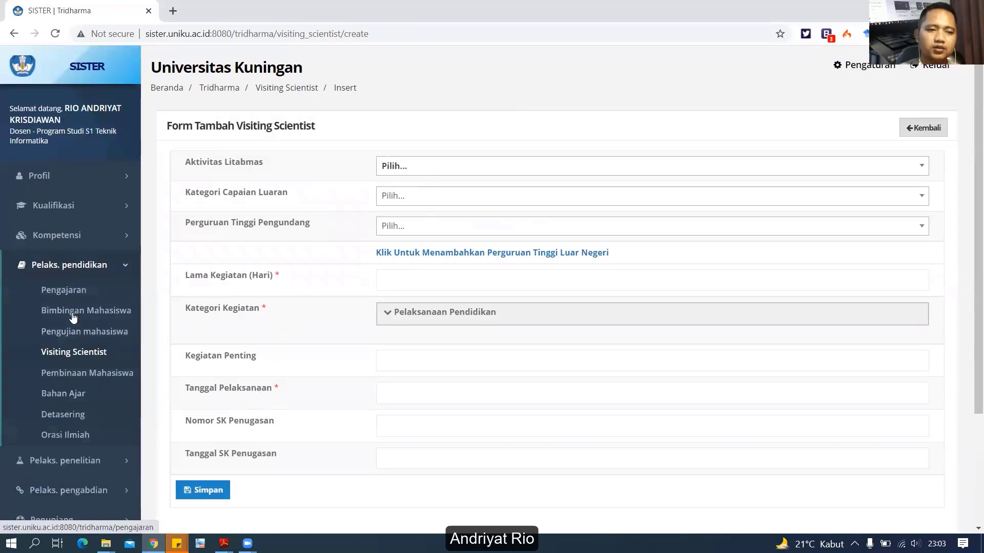
{"action": "left_click", "coordinate": [78, 378]}
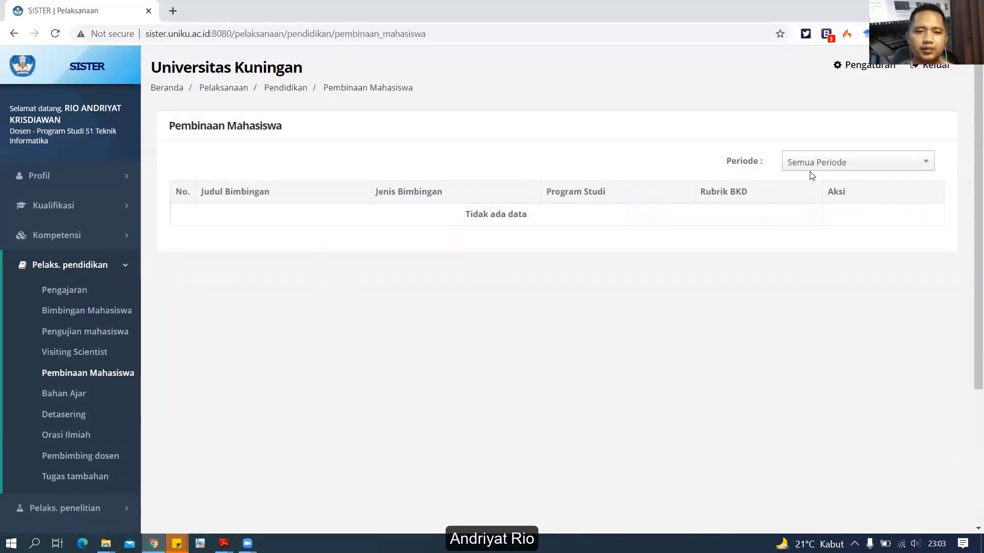
{"action": "left_click", "coordinate": [66, 396]}
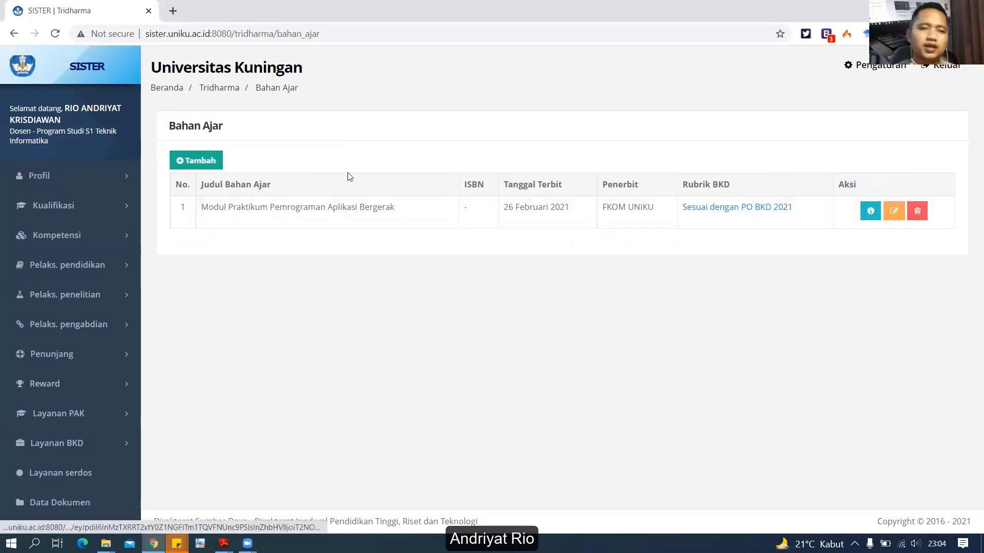
{"action": "left_click", "coordinate": [188, 162]}
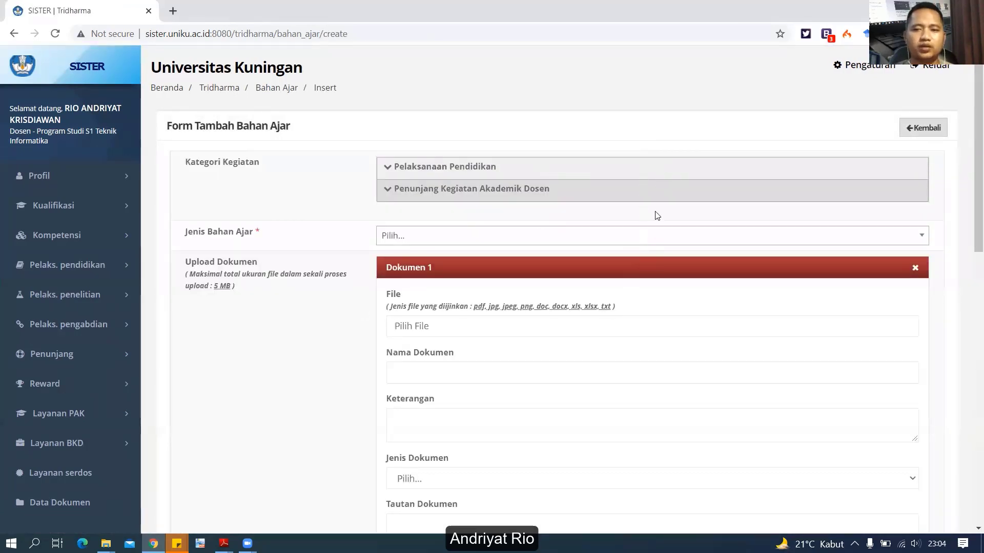
{"action": "left_click", "coordinate": [902, 129]}
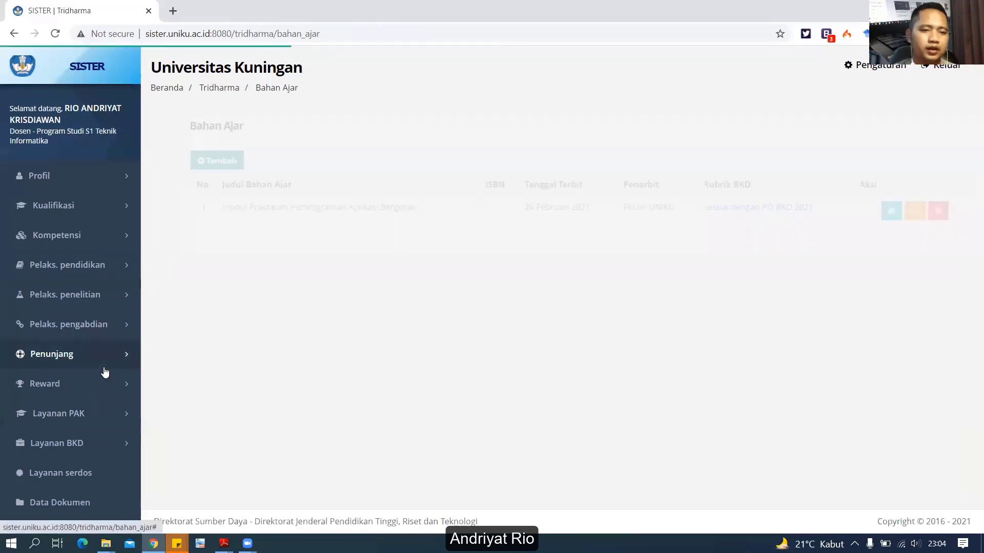
Step: View the Detasering and Orasi Ilmiah lists under Pelaks. pendidikan
{"action": "left_click", "coordinate": [84, 265]}
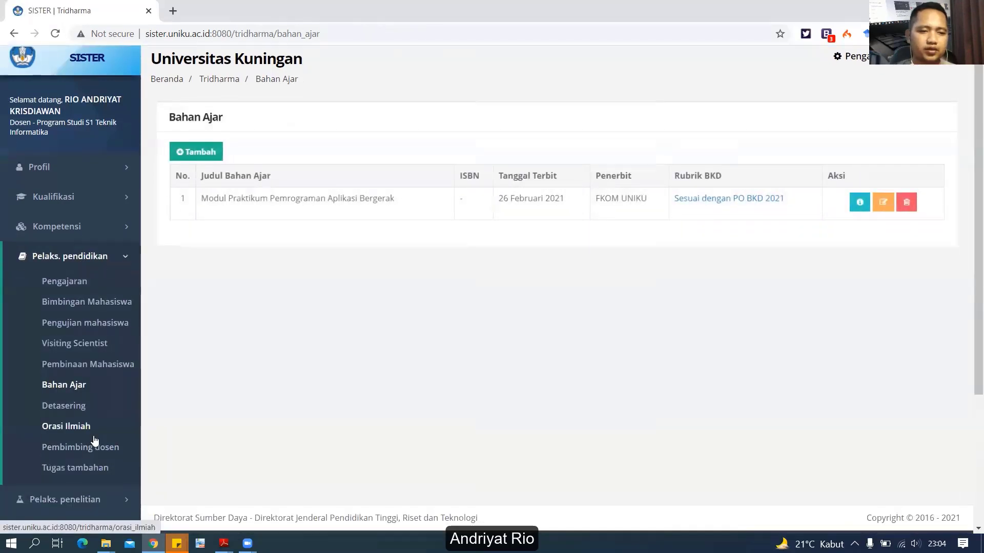
{"action": "scroll", "coordinate": [95, 440], "scroll_direction": "down", "scroll_amount": 3}
{"action": "left_click", "coordinate": [77, 222]}
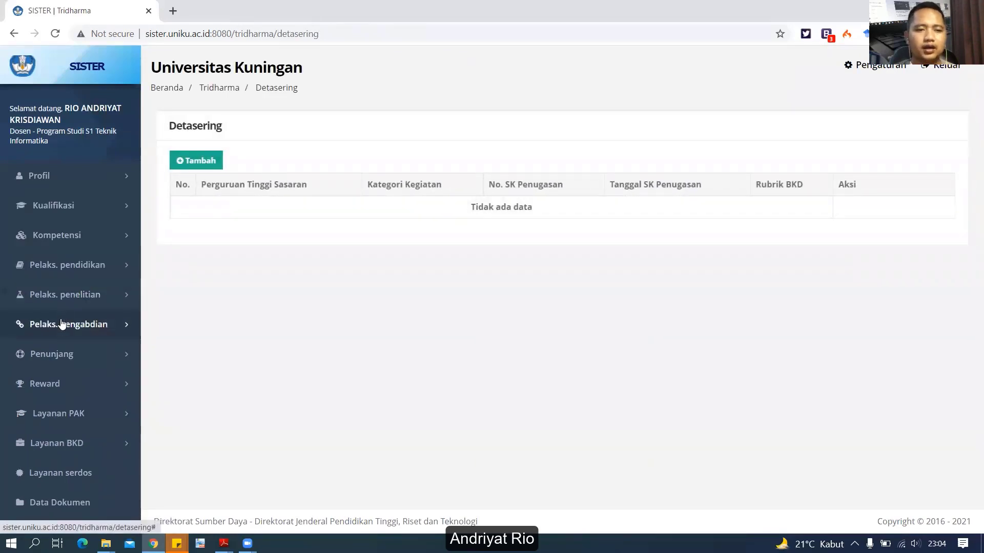
{"action": "left_click", "coordinate": [65, 265]}
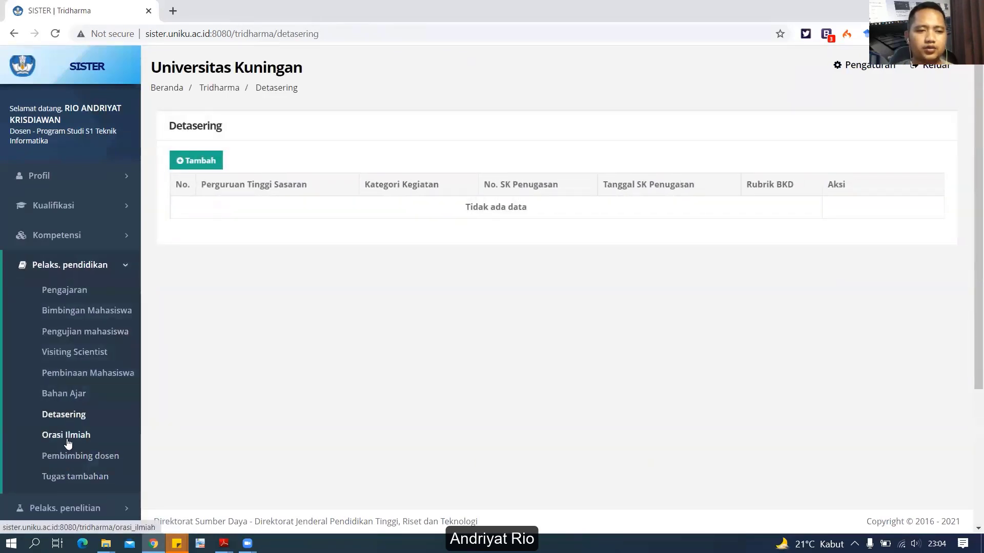
{"action": "left_click", "coordinate": [68, 444]}
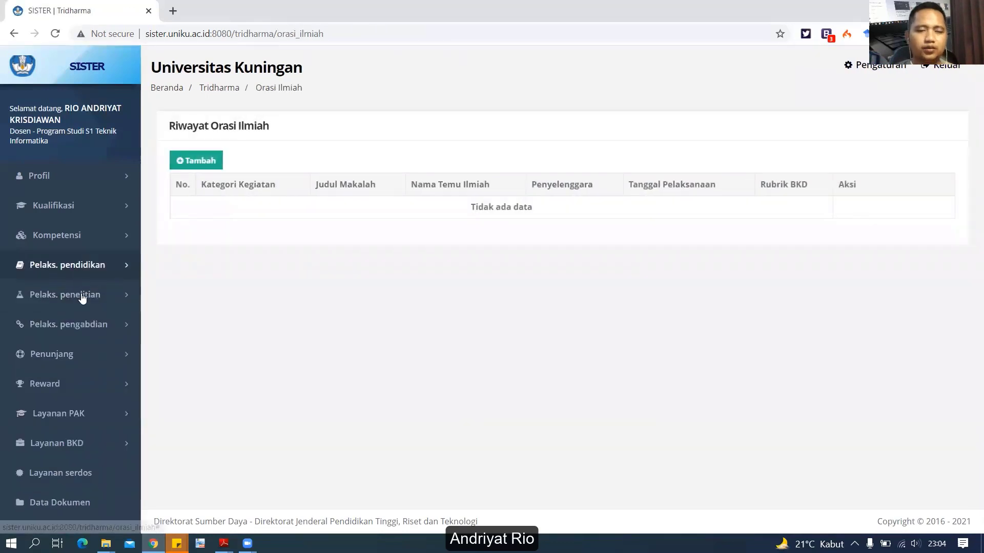
Step: View the Pembimbing dosen list and the Tugas tambahan list with its record actions
{"action": "left_click", "coordinate": [72, 265]}
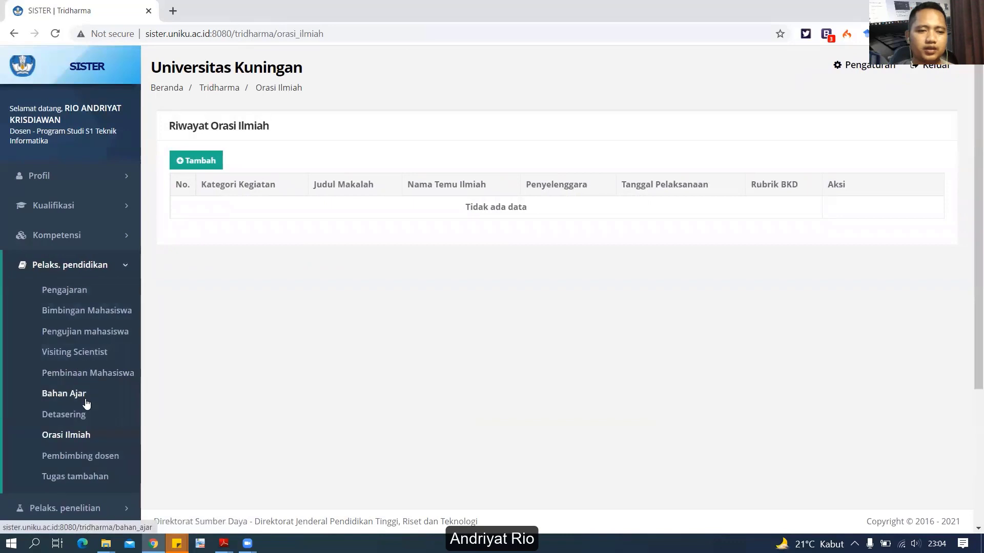
{"action": "scroll", "coordinate": [84, 399], "scroll_direction": "down", "scroll_amount": 3}
{"action": "left_click", "coordinate": [95, 265]}
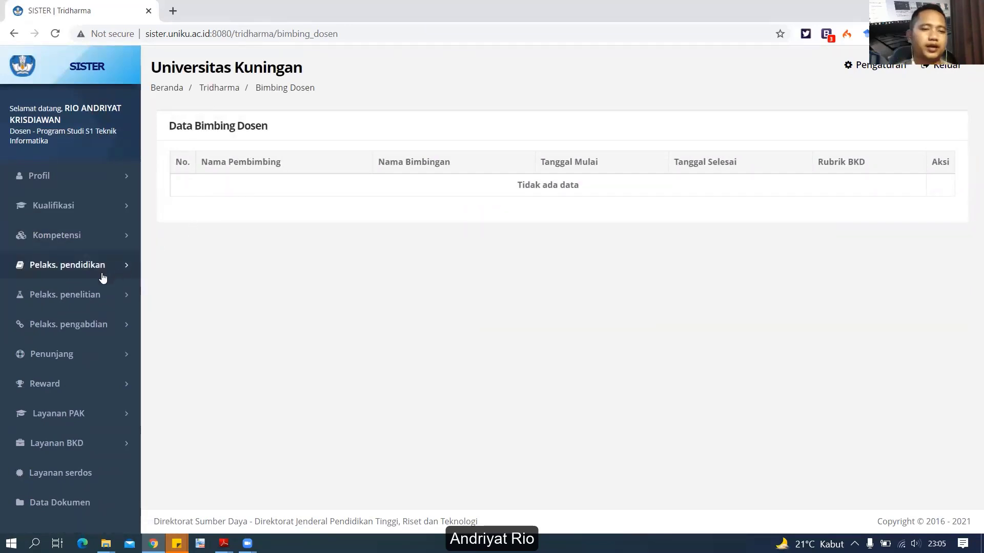
{"action": "left_click", "coordinate": [91, 273]}
{"action": "scroll", "coordinate": [97, 443], "scroll_direction": "down", "scroll_amount": 2}
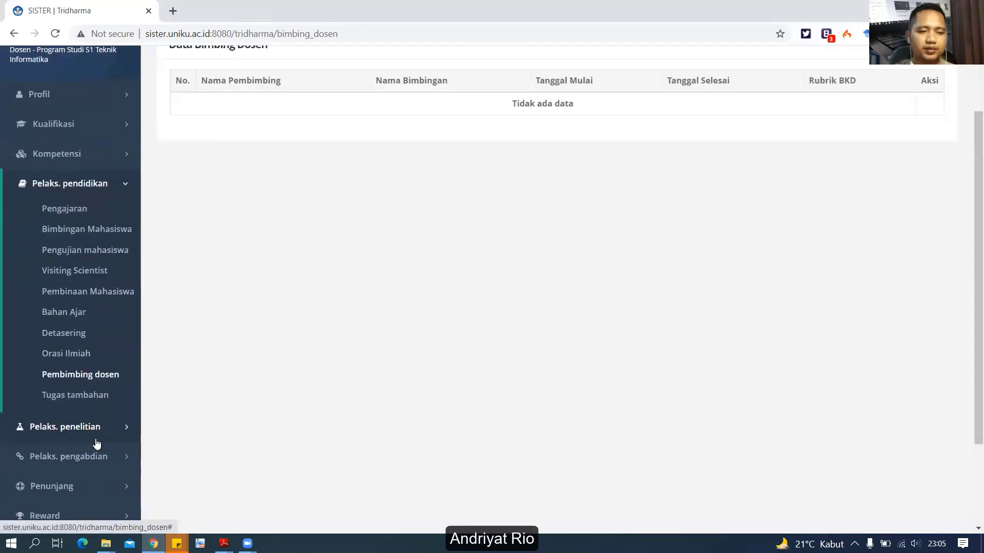
{"action": "scroll", "coordinate": [97, 442], "scroll_direction": "down", "scroll_amount": 1}
{"action": "left_click", "coordinate": [72, 349]}
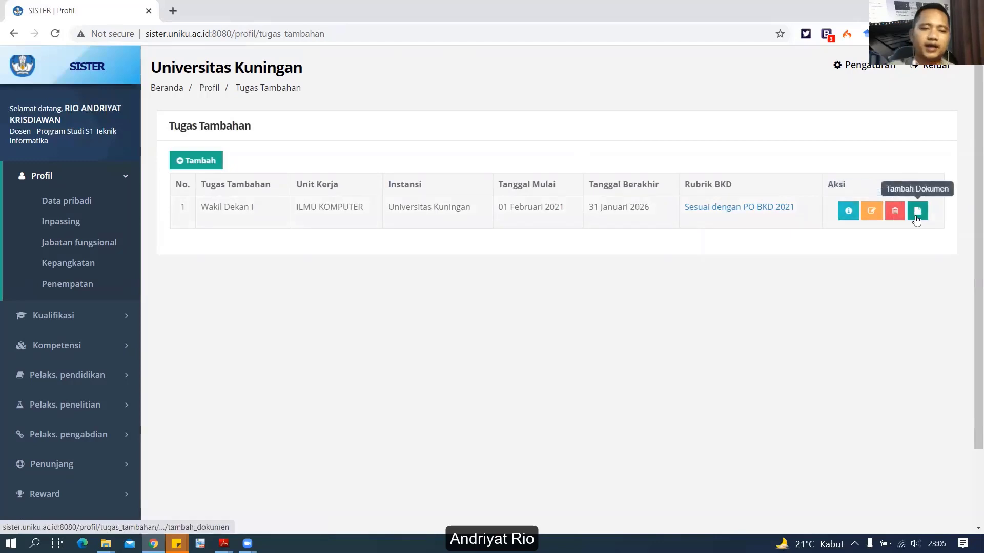
Step: Look over the Pelaks. pendidikan entries again, and open Rekap Kegiatan under Layanan BKD
{"action": "left_click", "coordinate": [102, 378]}
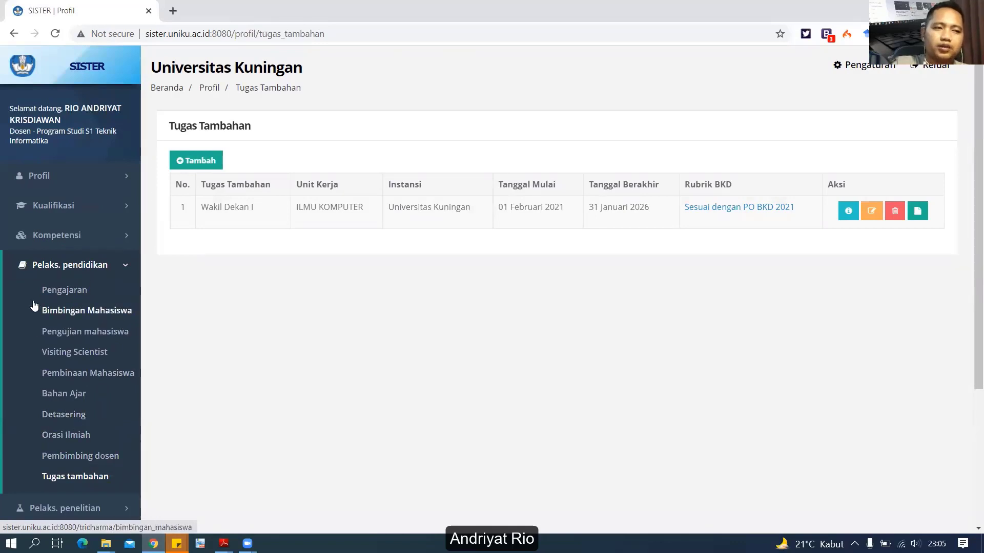
{"action": "scroll", "coordinate": [73, 311], "scroll_direction": "down", "scroll_amount": 4}
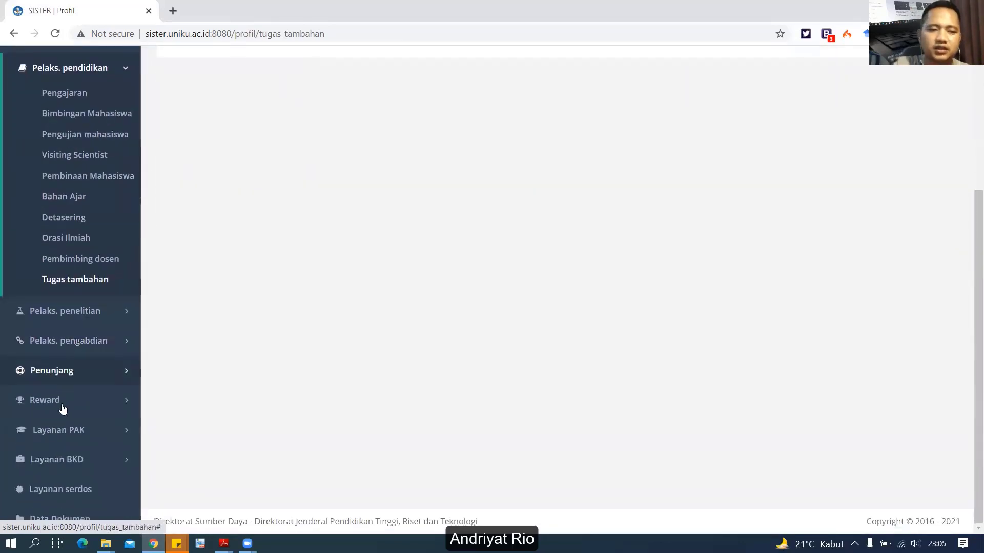
{"action": "left_click", "coordinate": [58, 430]}
{"action": "left_click", "coordinate": [64, 323]}
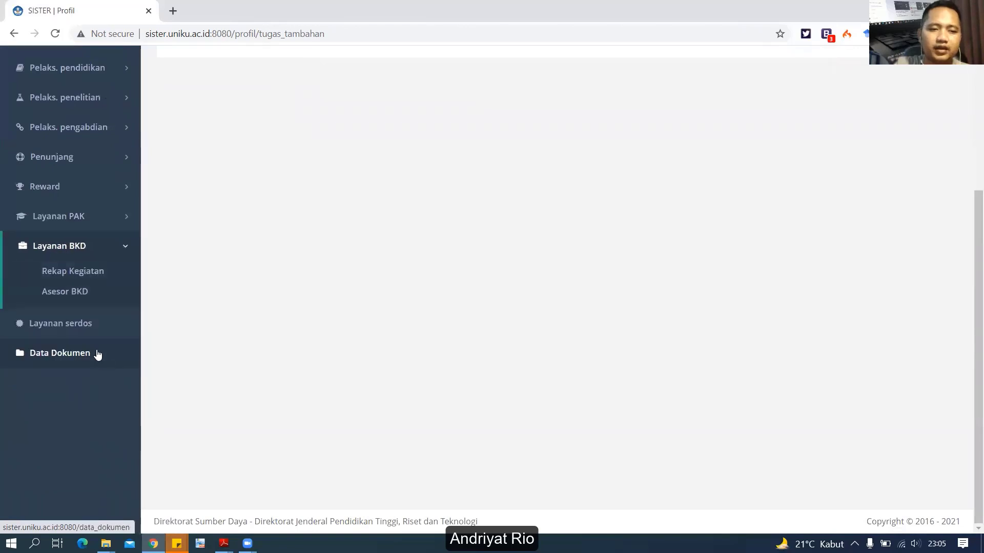
{"action": "left_click", "coordinate": [86, 280]}
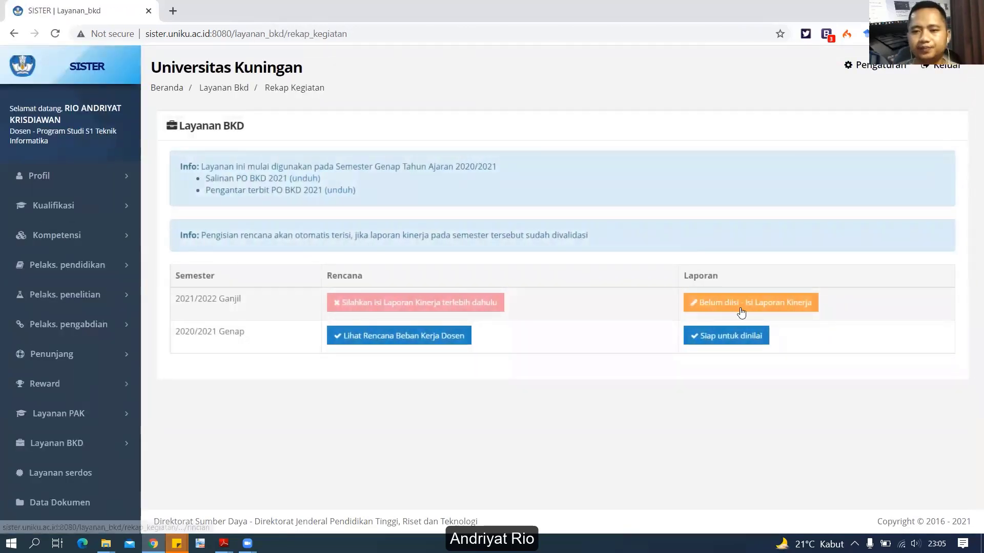
Step: Open the Laporan Kinerja for semester 2021/2022 Ganjil and examine which menus supply the Pelaksanaan Pendidikan data
{"action": "left_click", "coordinate": [723, 306]}
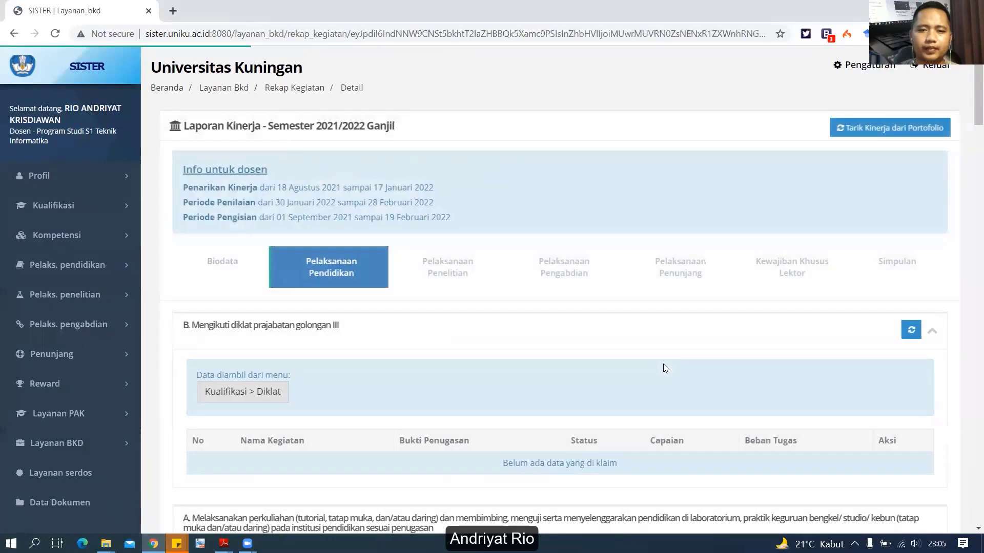
{"action": "scroll", "coordinate": [664, 364], "scroll_direction": "down", "scroll_amount": 8}
{"action": "scroll", "coordinate": [664, 363], "scroll_direction": "down", "scroll_amount": 8}
{"action": "scroll", "coordinate": [664, 364], "scroll_direction": "up", "scroll_amount": 16}
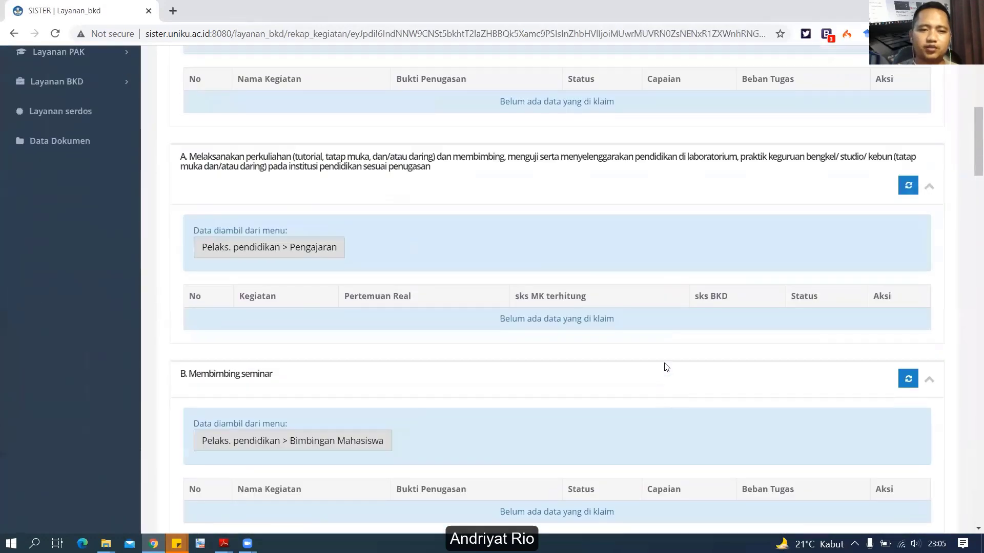